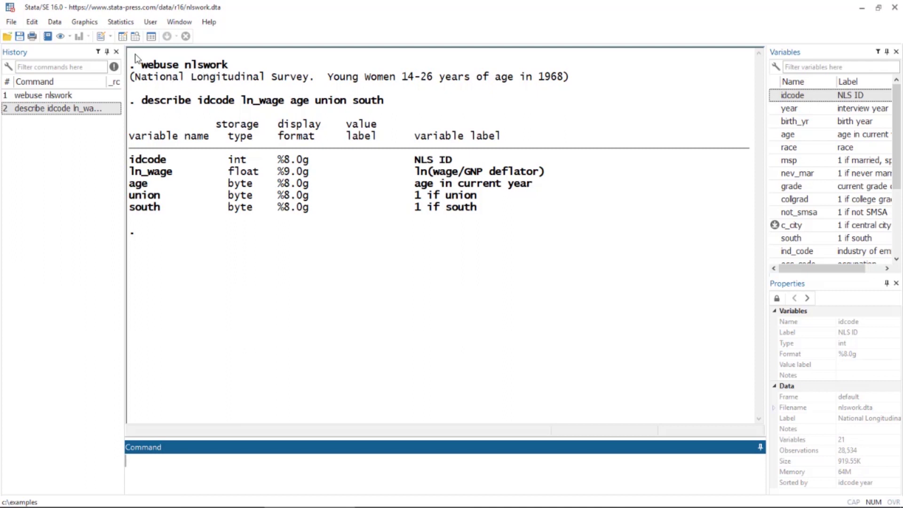
# - Highlight the webuse nlswork command and the idcode, ln_wage, age, union and south descriptions in Results
pyautogui.moveTo(141, 65); pyautogui.dragTo(228, 70)
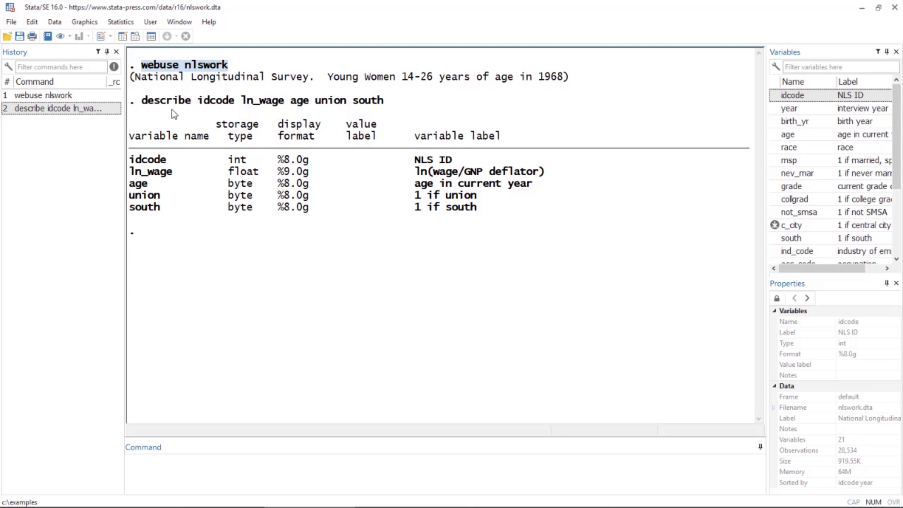
pyautogui.moveTo(130, 160); pyautogui.dragTo(169, 166)
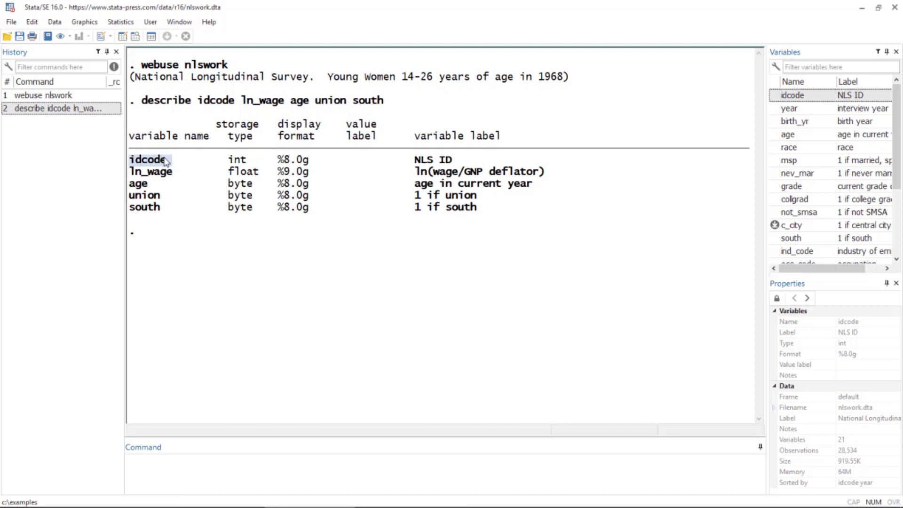
pyautogui.moveTo(130, 172); pyautogui.dragTo(170, 179)
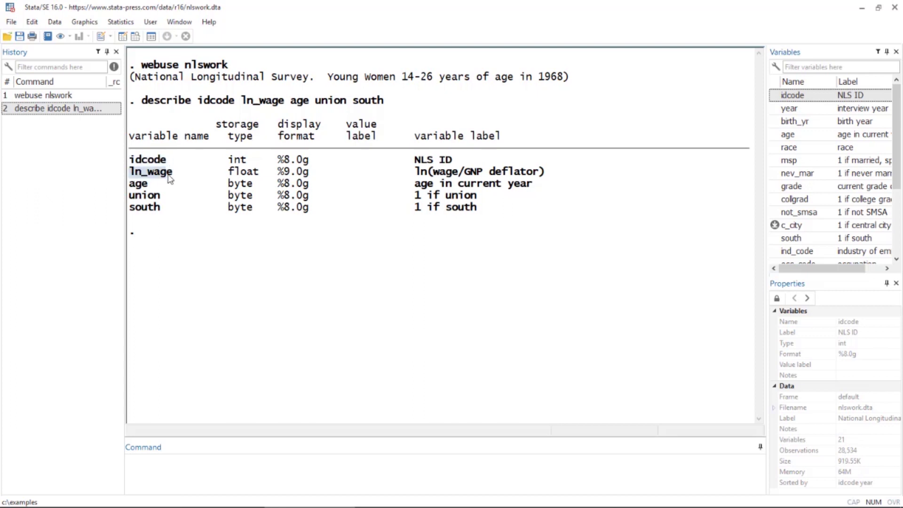
pyautogui.click(137, 186)
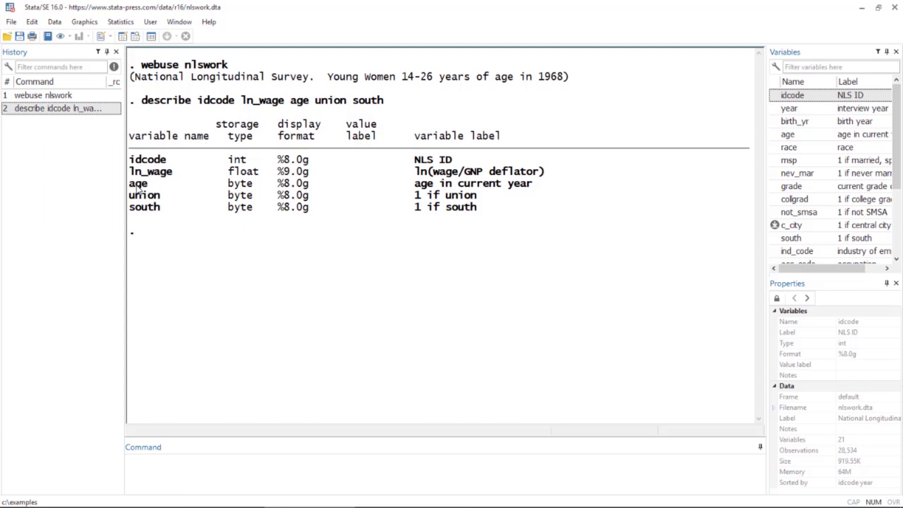
pyautogui.doubleClick(137, 186)
pyautogui.click(158, 197)
pyautogui.doubleClick(136, 197)
pyautogui.click(141, 214)
pyautogui.doubleClick(141, 213)
pyautogui.click(165, 212)
# - Run 'list idcode ln_wage age union south in 1/12, sep(0)' and highlight ages 18 and 37
pyautogui.write('list idcode ln_wage age union south in 1/12, sep(0)')
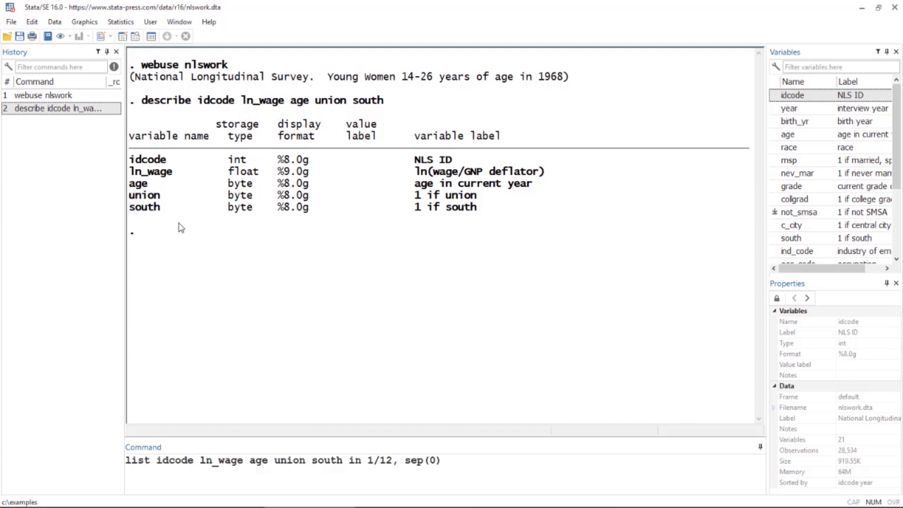
pyautogui.click(463, 457)
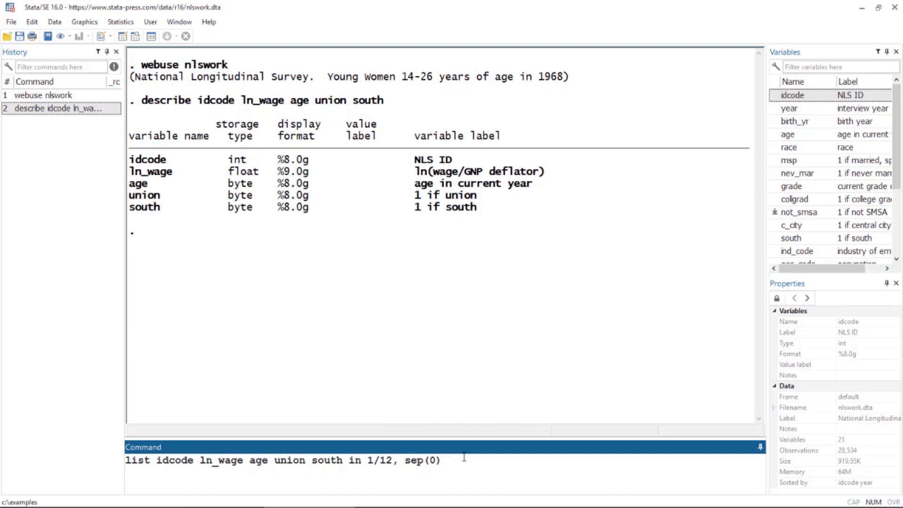
pyautogui.press('Return')
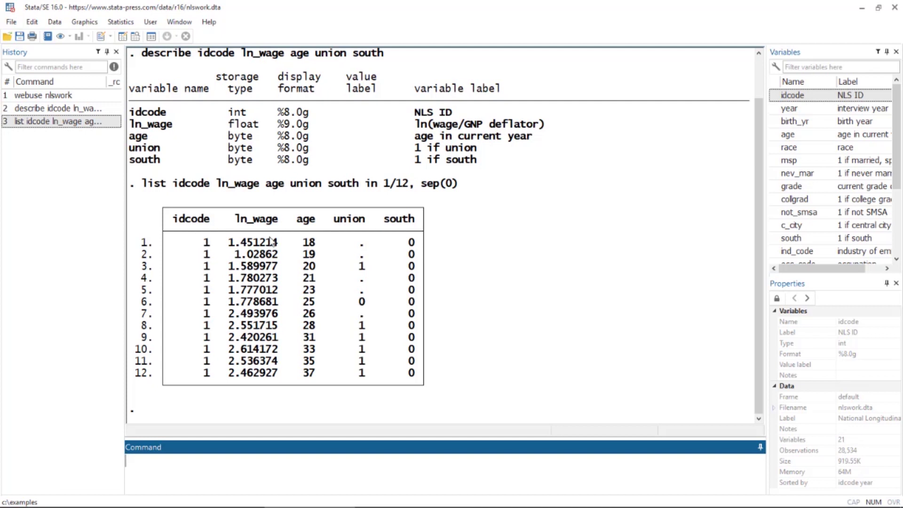
pyautogui.doubleClick(305, 243)
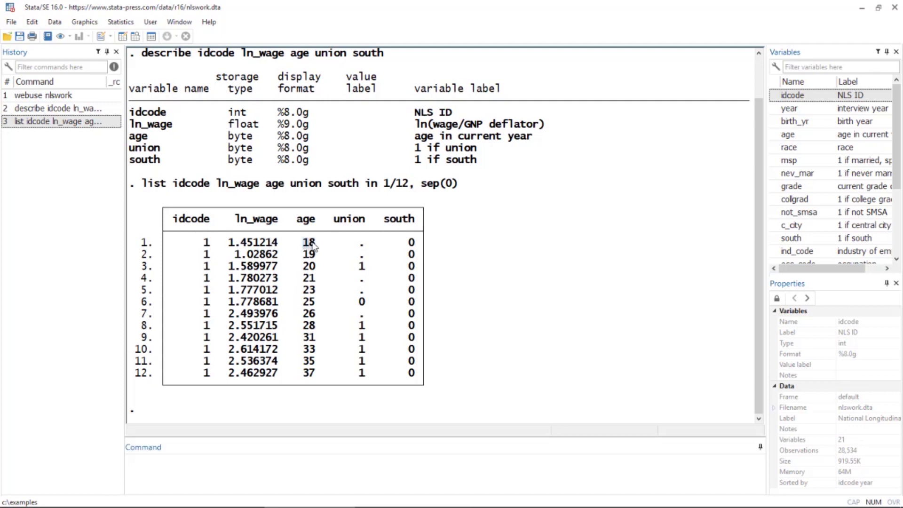
pyautogui.doubleClick(312, 373)
# - Open the Longitudinal/panel data > Endogenous covariates > Linear regression (RE) dialog from the Statistics menu
pyautogui.click(467, 363)
pyautogui.click(111, 23)
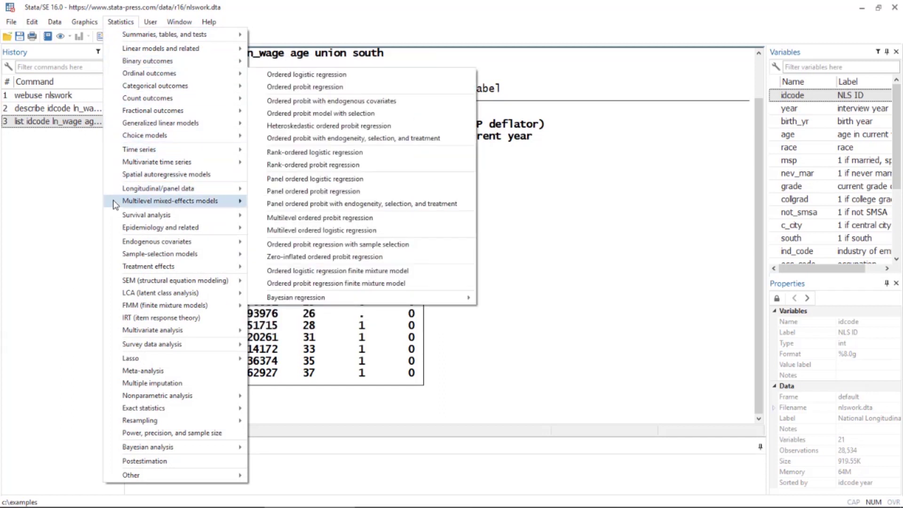
pyautogui.moveTo(117, 192)
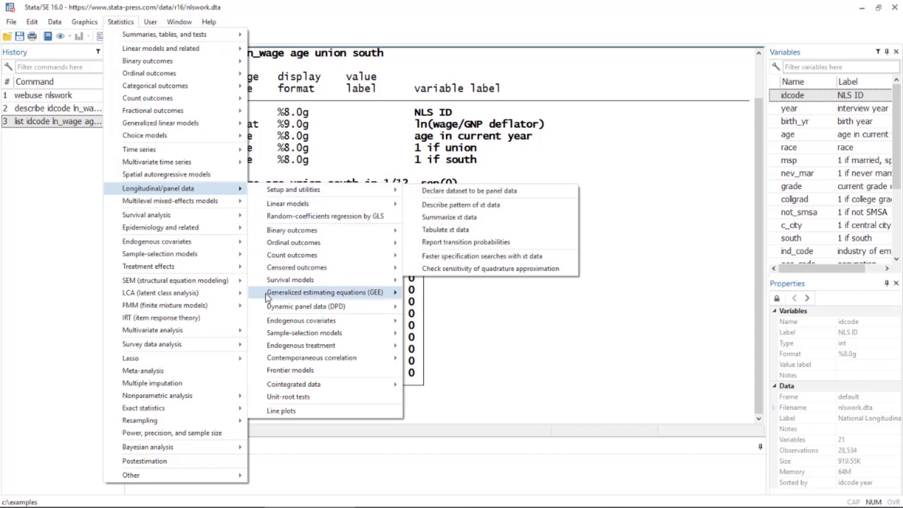
pyautogui.moveTo(262, 321)
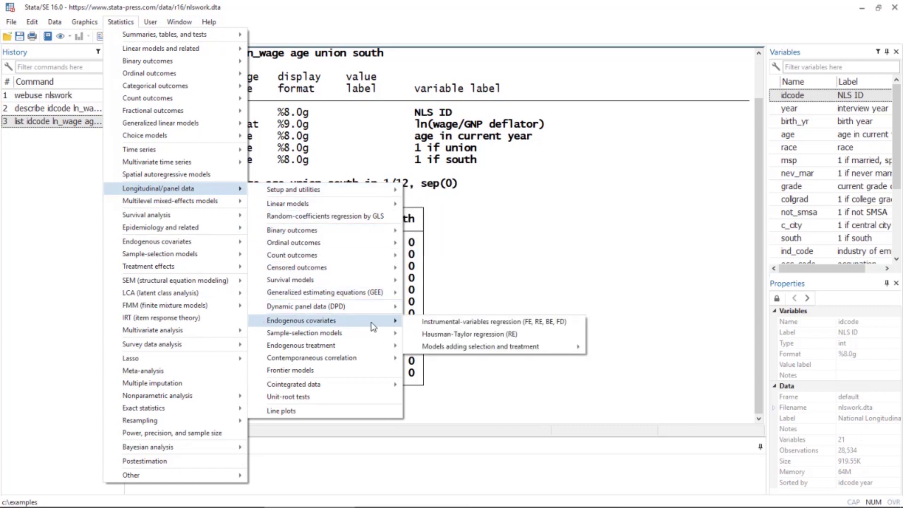
pyautogui.moveTo(437, 347)
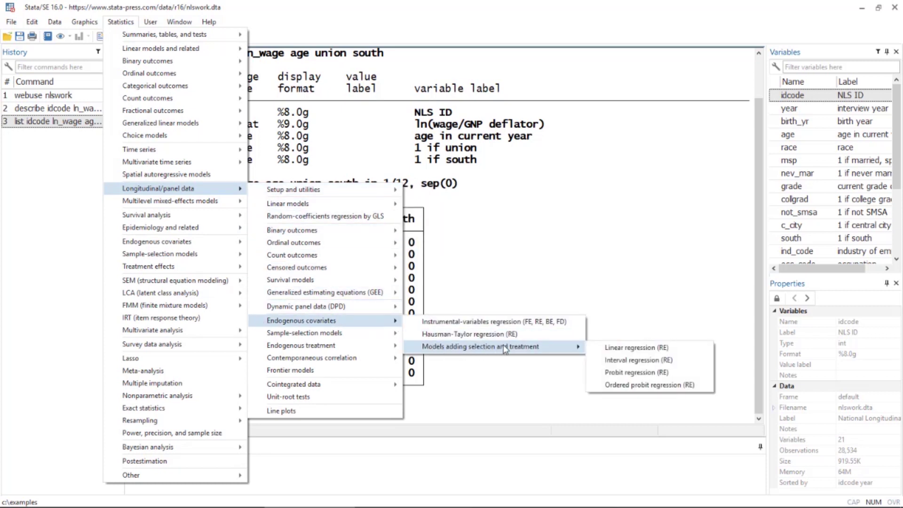
pyautogui.click(598, 350)
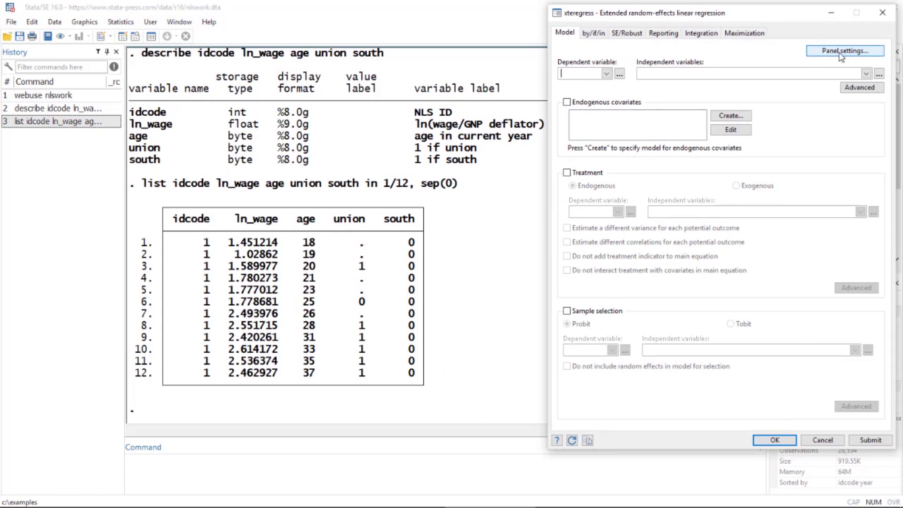
# - Declare the panel structure with idcode as panel ID and year as the time variable
pyautogui.click(820, 56)
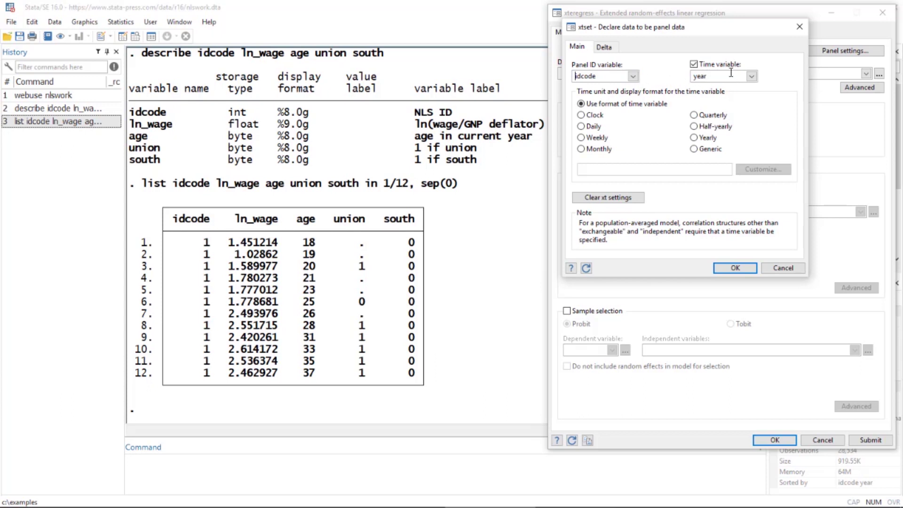
pyautogui.click(744, 269)
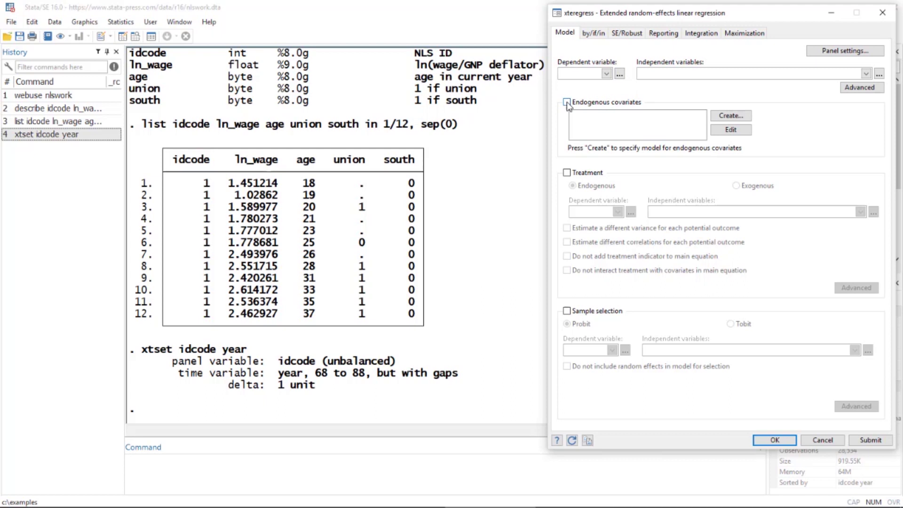
# - Toggle the Endogenous covariates, Treatment and Sample selection options on and back off
pyautogui.click(567, 103)
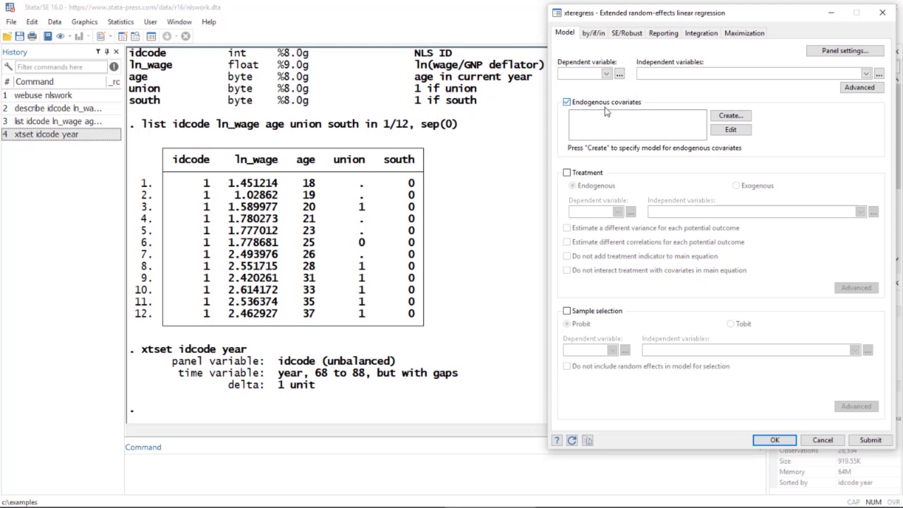
pyautogui.click(567, 103)
pyautogui.click(566, 172)
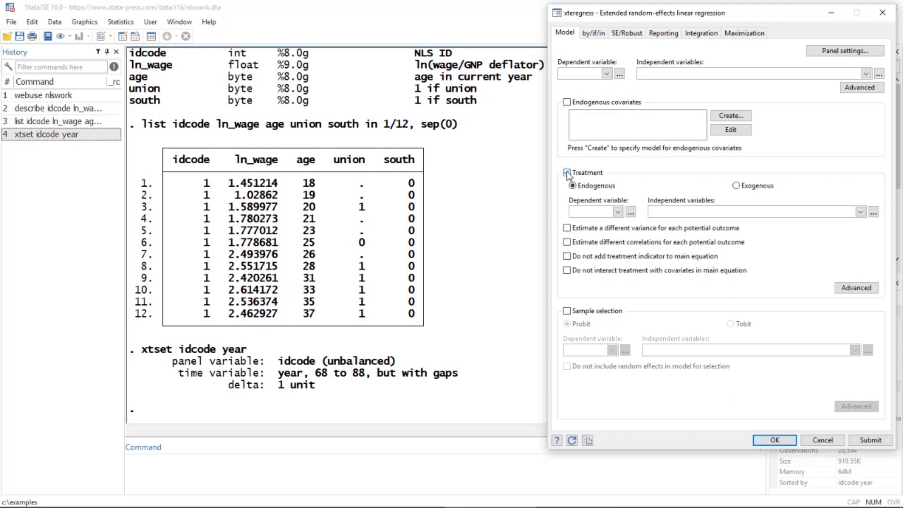
pyautogui.click(567, 172)
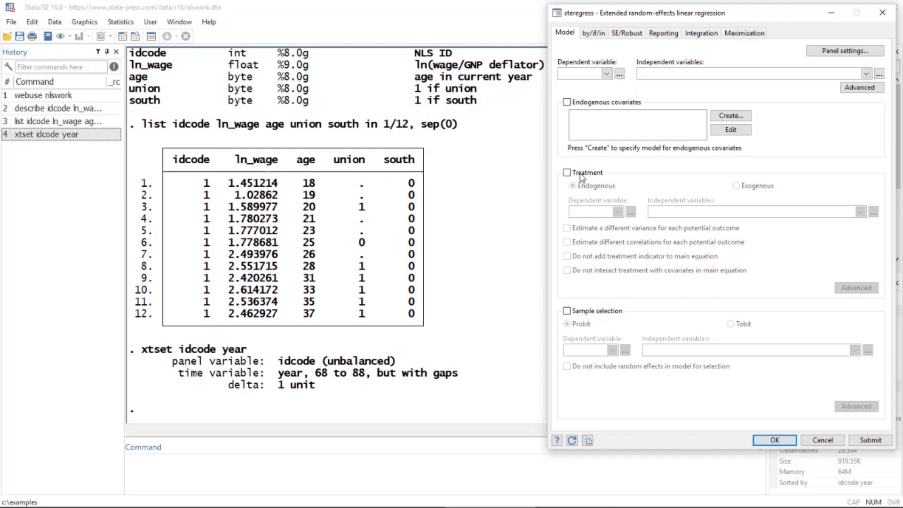
pyautogui.click(566, 312)
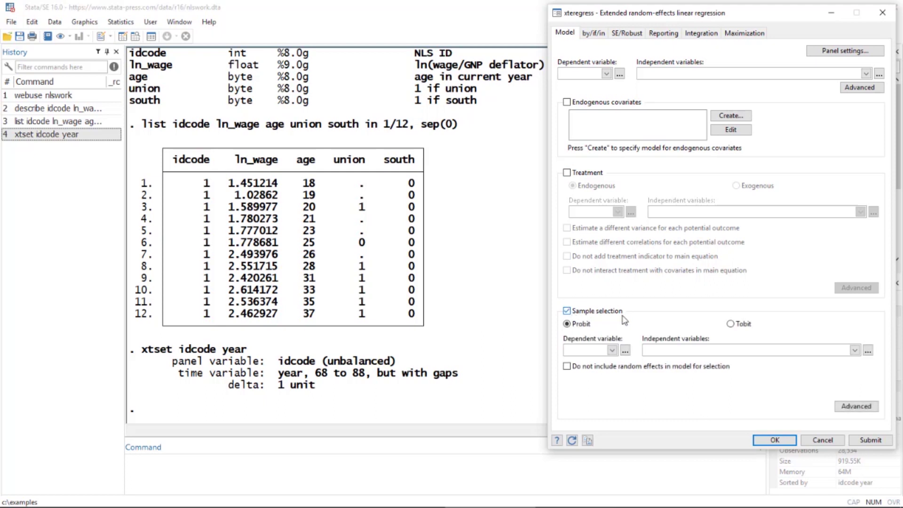
pyautogui.click(567, 312)
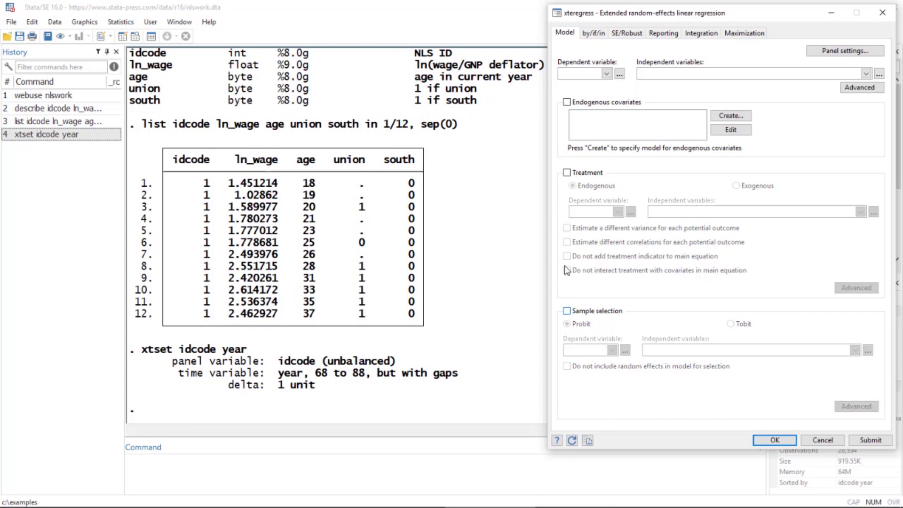
# - Choose ln_wage as the dependent variable
pyautogui.click(607, 74)
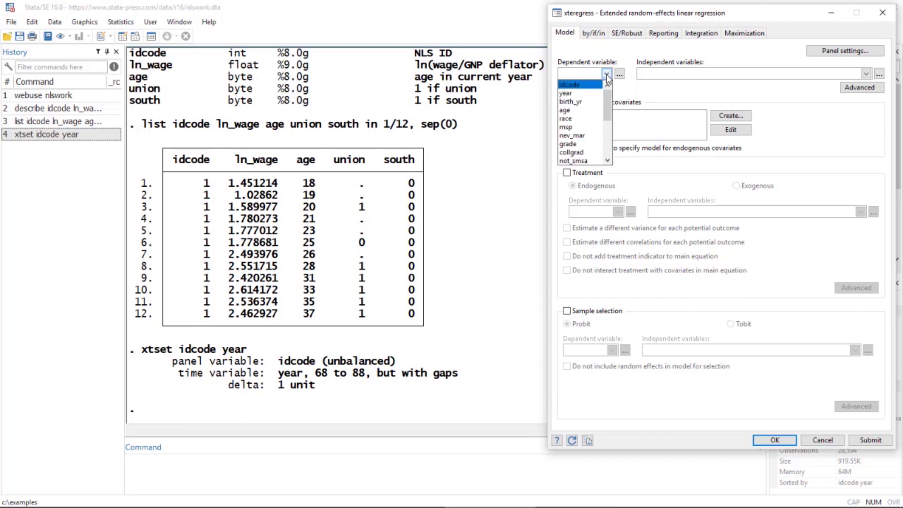
pyautogui.moveTo(607, 99); pyautogui.dragTo(610, 147)
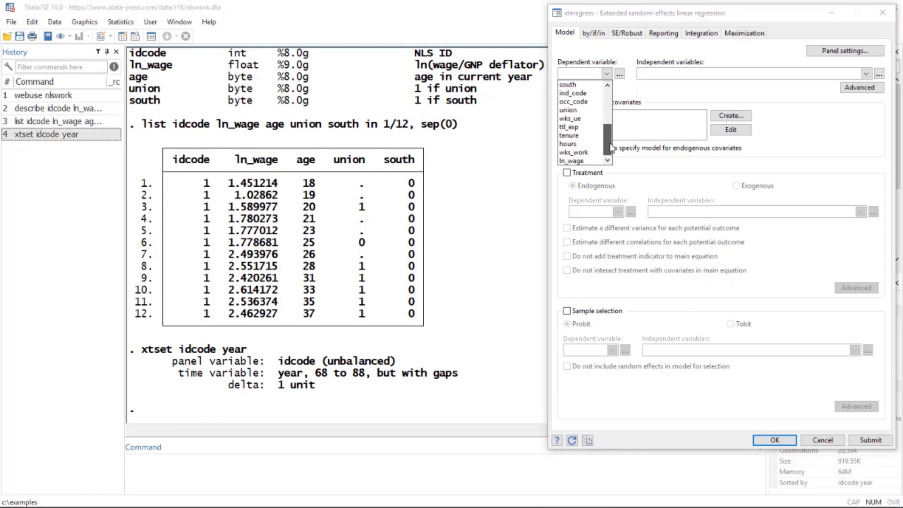
pyautogui.click(572, 161)
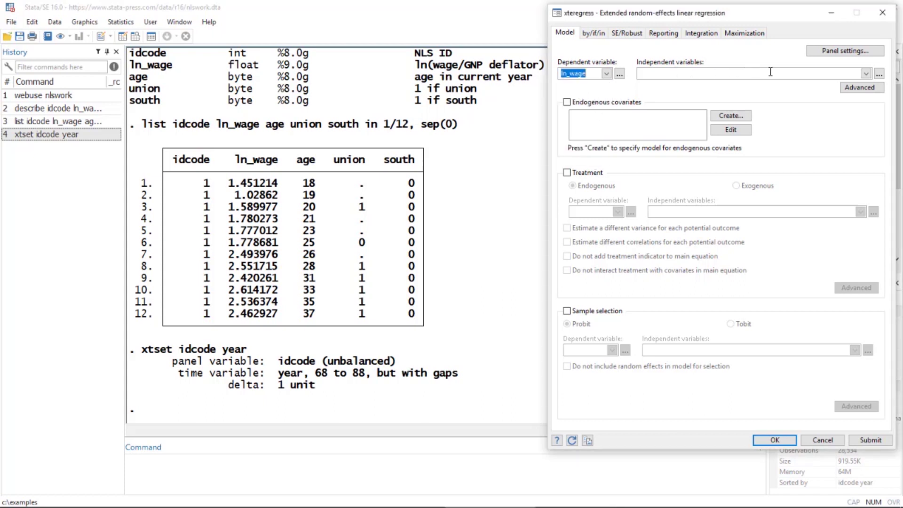
# - Build c.age##c.age as a 2-way full factorial of continuous age and accept it as independent variables
pyautogui.click(878, 74)
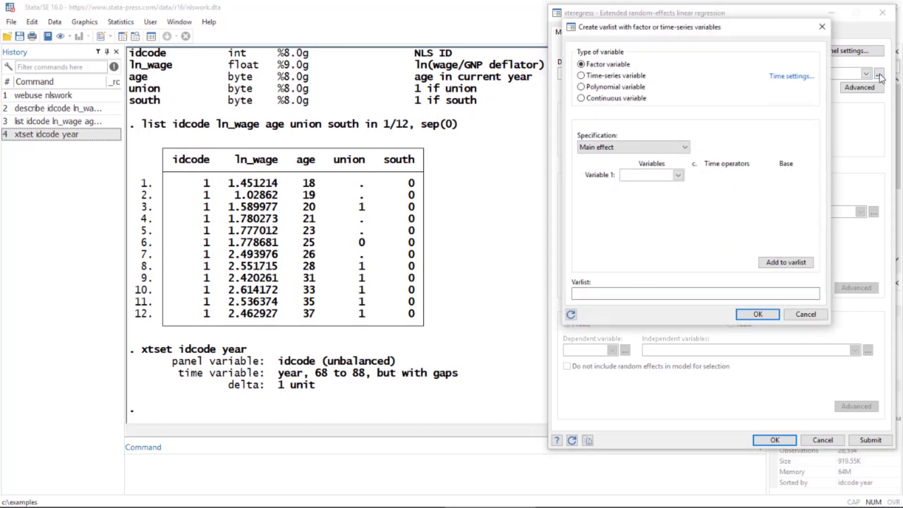
pyautogui.click(685, 147)
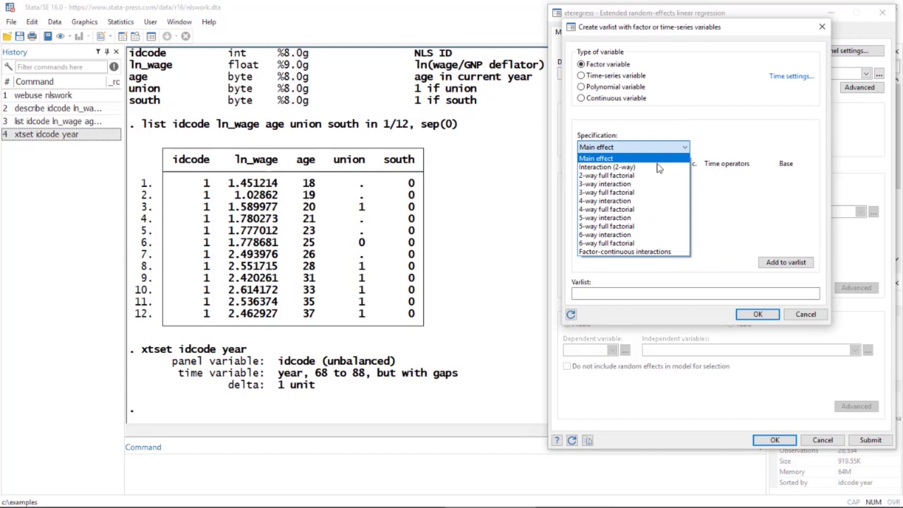
pyautogui.click(658, 178)
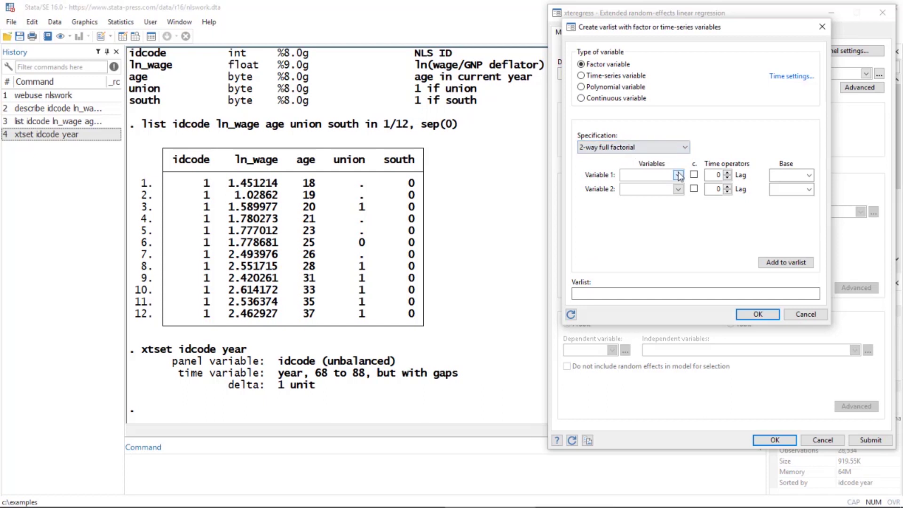
pyautogui.click(678, 175)
pyautogui.click(661, 214)
pyautogui.click(677, 189)
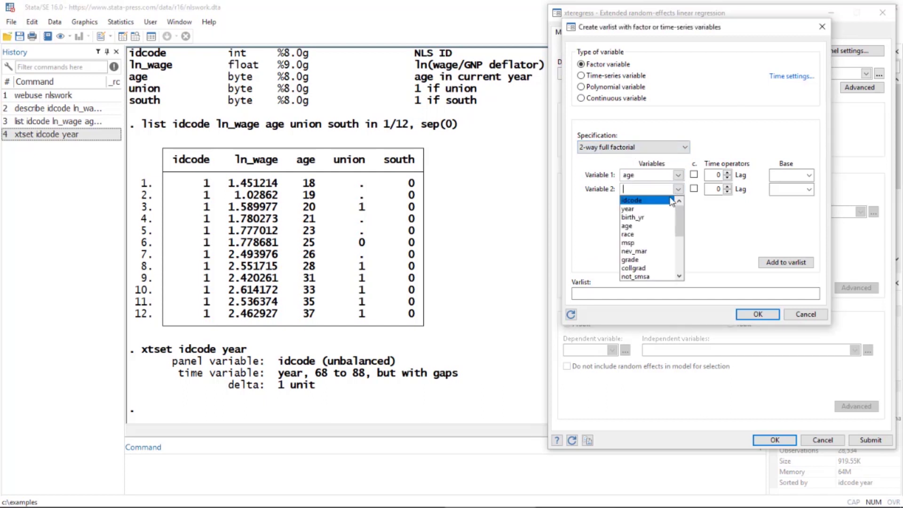
pyautogui.click(663, 227)
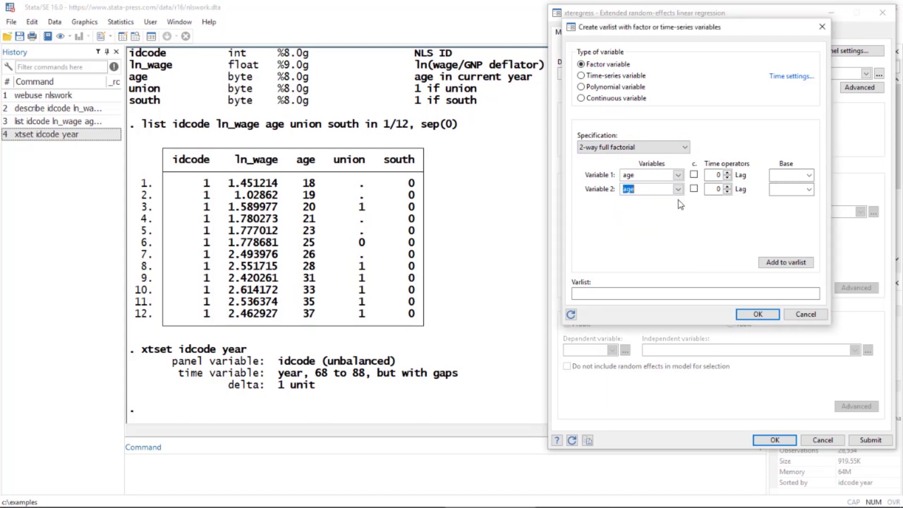
pyautogui.click(694, 175)
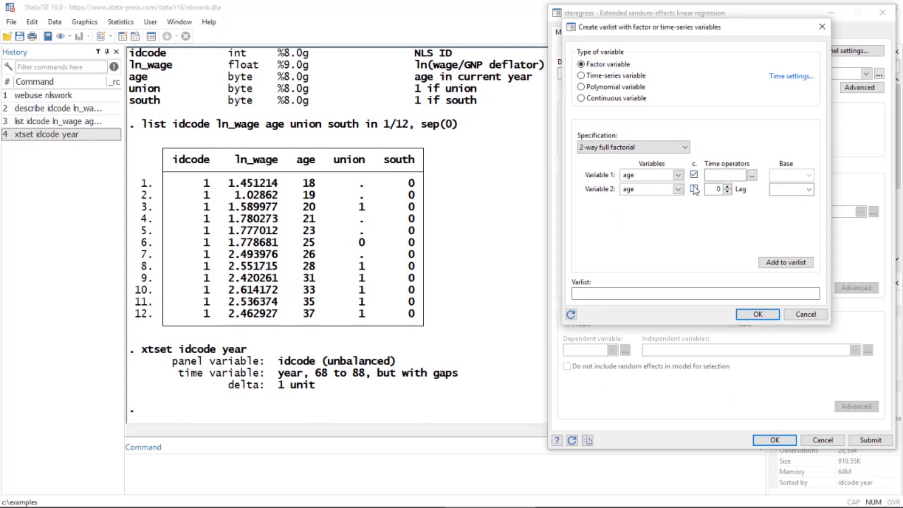
pyautogui.click(693, 189)
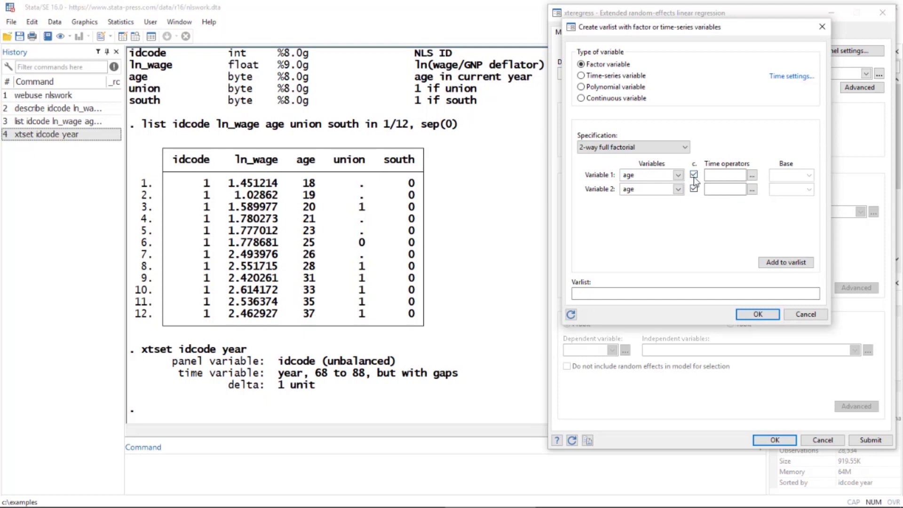
pyautogui.click(777, 263)
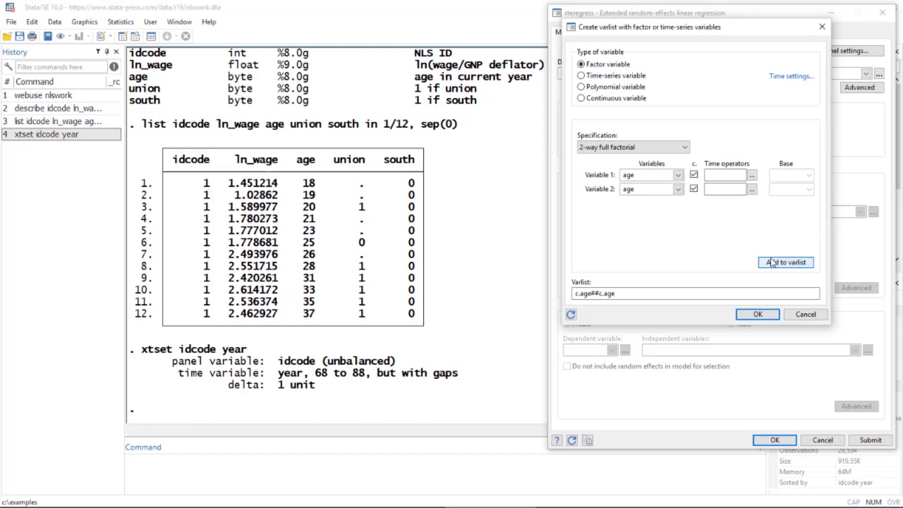
pyautogui.moveTo(616, 294); pyautogui.dragTo(565, 287)
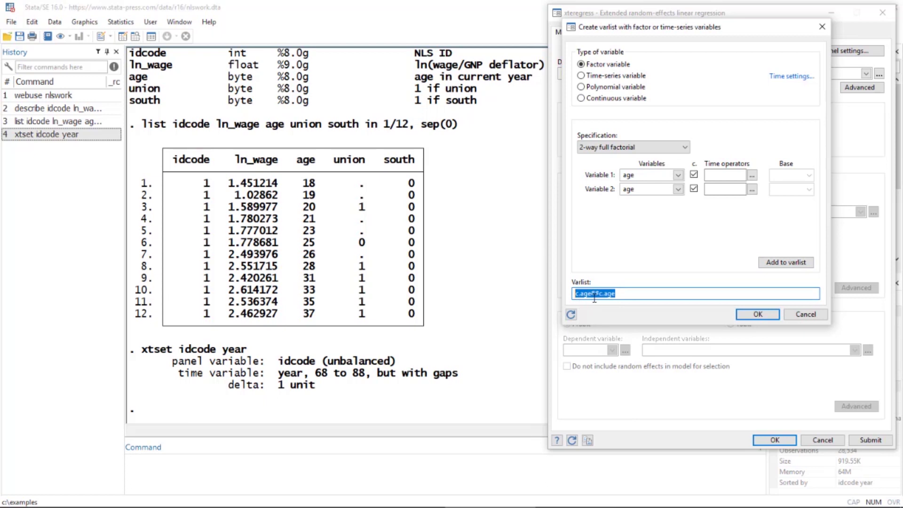
pyautogui.click(621, 295)
pyautogui.click(755, 314)
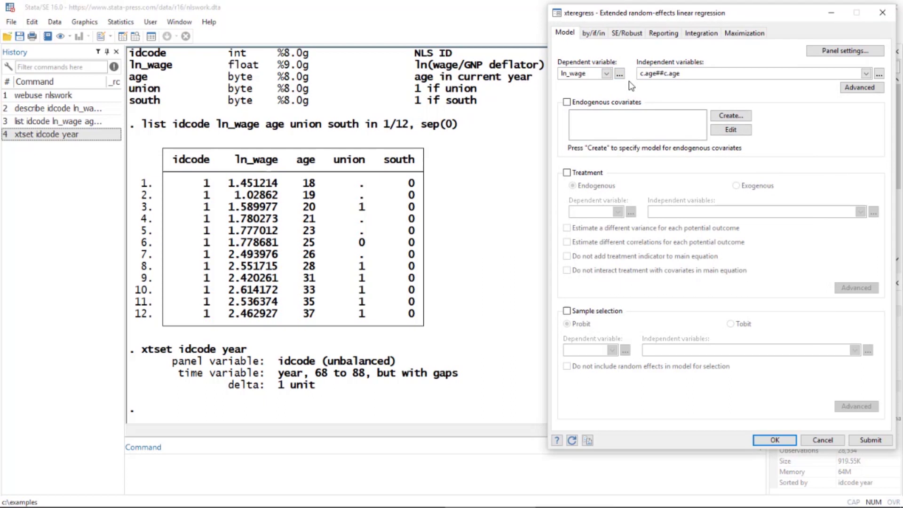
# - Turn on endogenous covariates and make tenure the first endogenous covariate
pyautogui.click(566, 102)
pyautogui.click(723, 120)
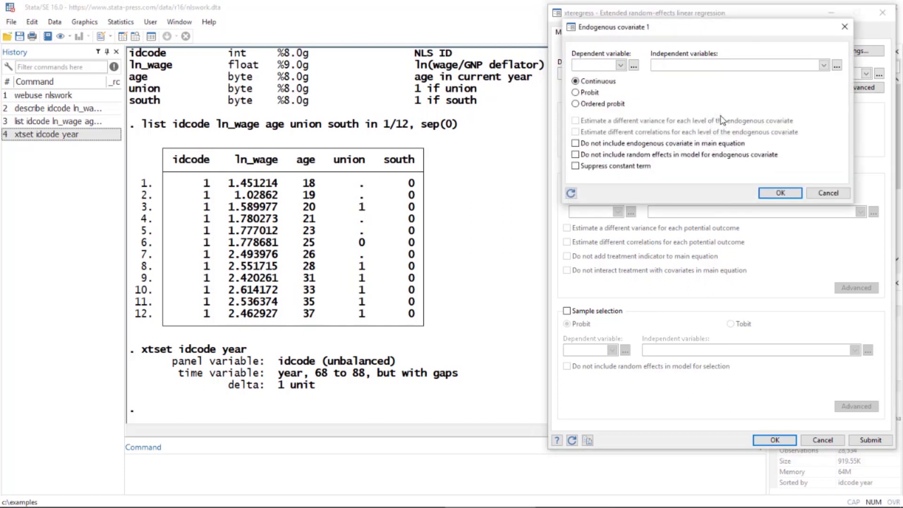
pyautogui.click(622, 67)
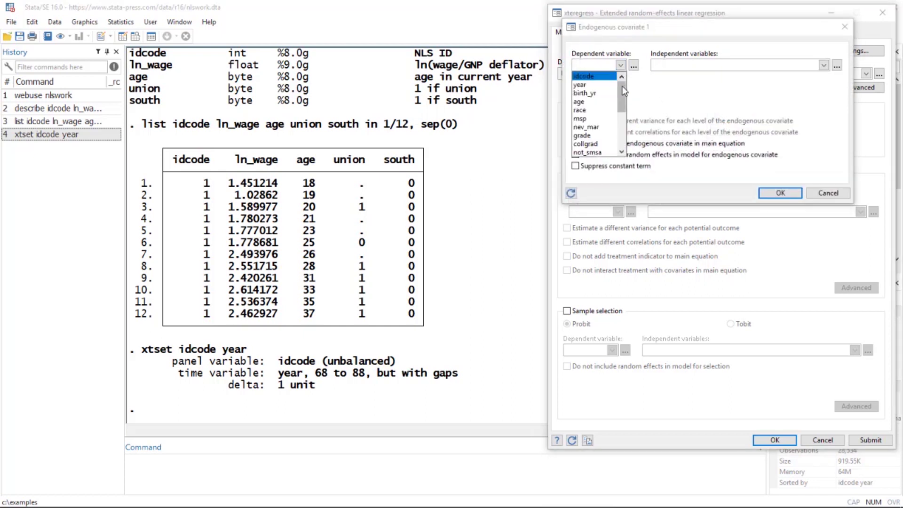
pyautogui.scroll(-3, 623, 114)
pyautogui.scroll(-4, 623, 114)
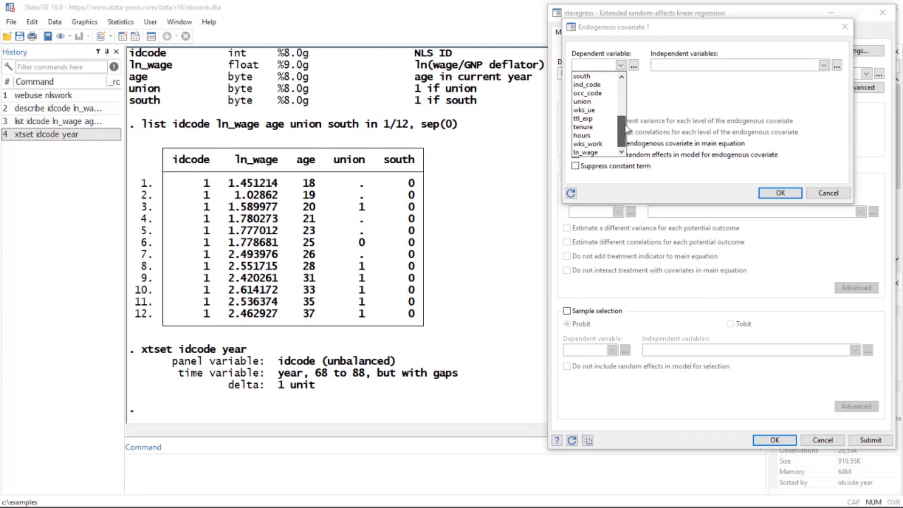
pyautogui.click(607, 126)
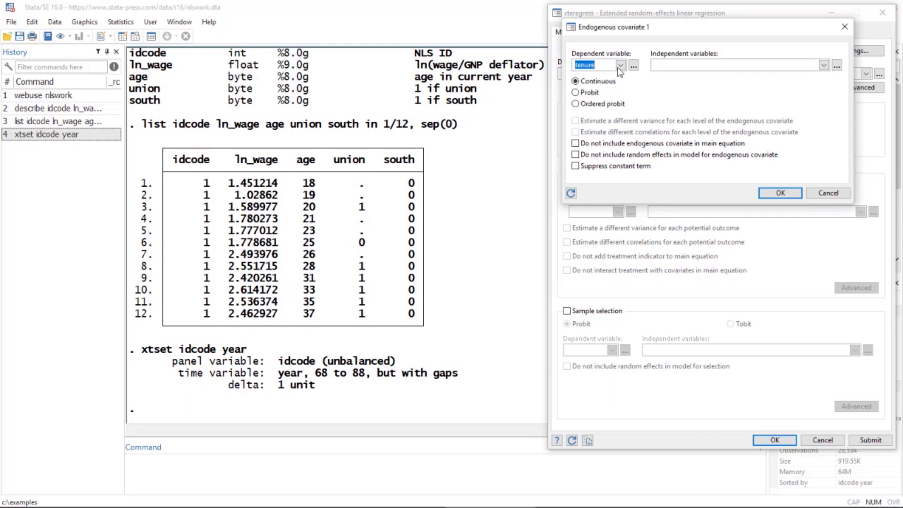
# - Start entering tenure's independent variables, opening and closing the variable list without choosing
pyautogui.click(664, 65)
pyautogui.click(823, 65)
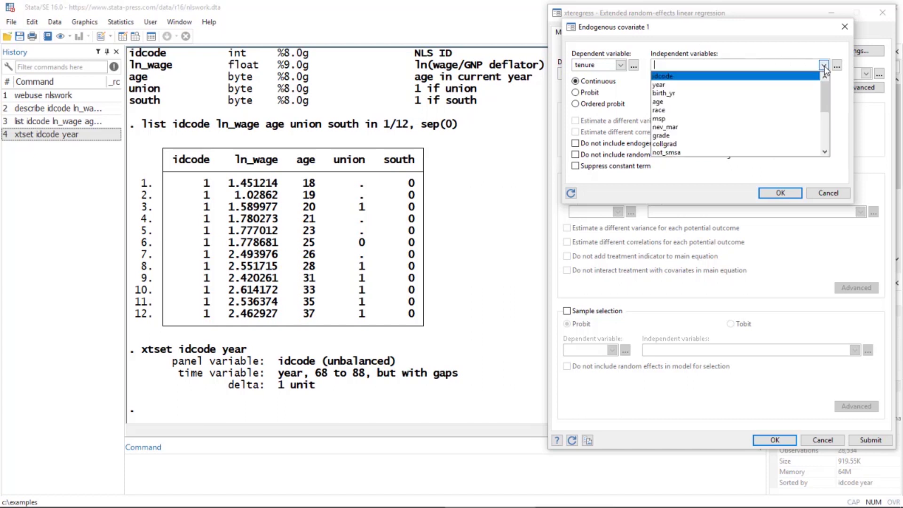
pyautogui.click(824, 65)
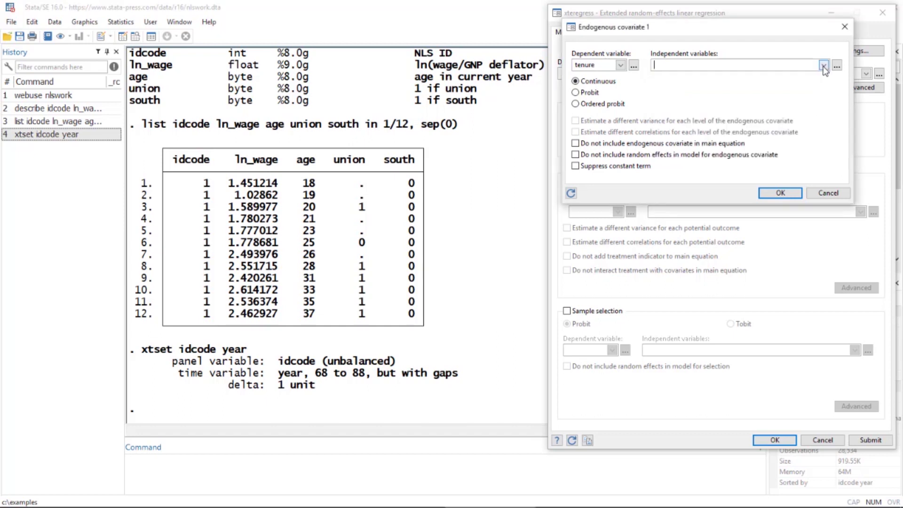
# - Add c.age##c.age, a full factorial of continuous age, to tenure's predictors
pyautogui.click(836, 66)
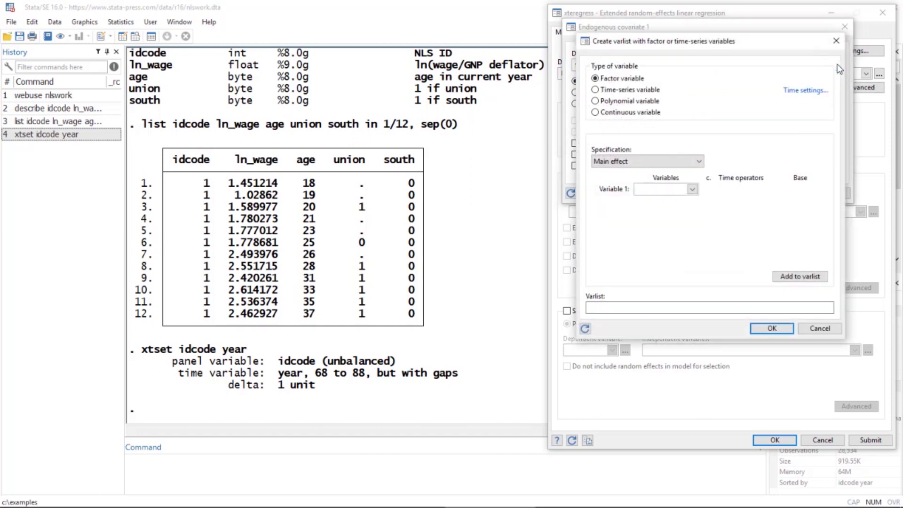
pyautogui.click(702, 163)
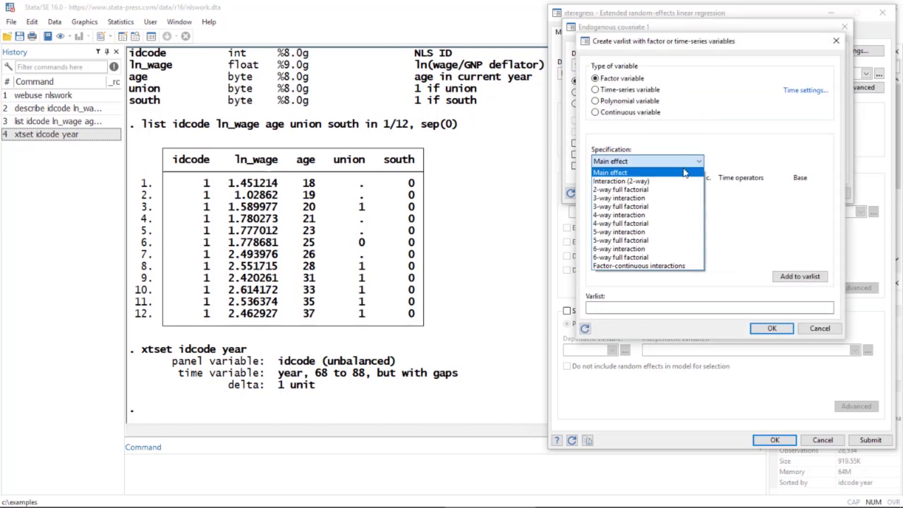
pyautogui.click(681, 193)
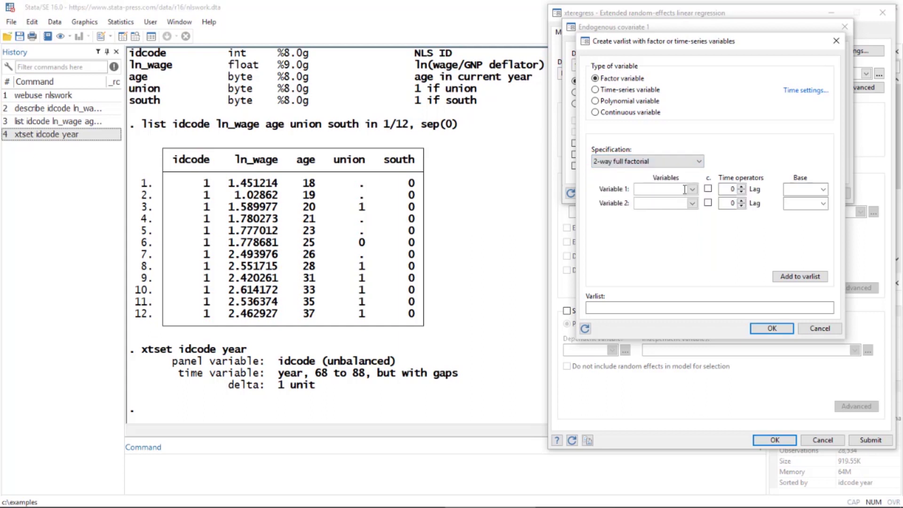
pyautogui.click(692, 189)
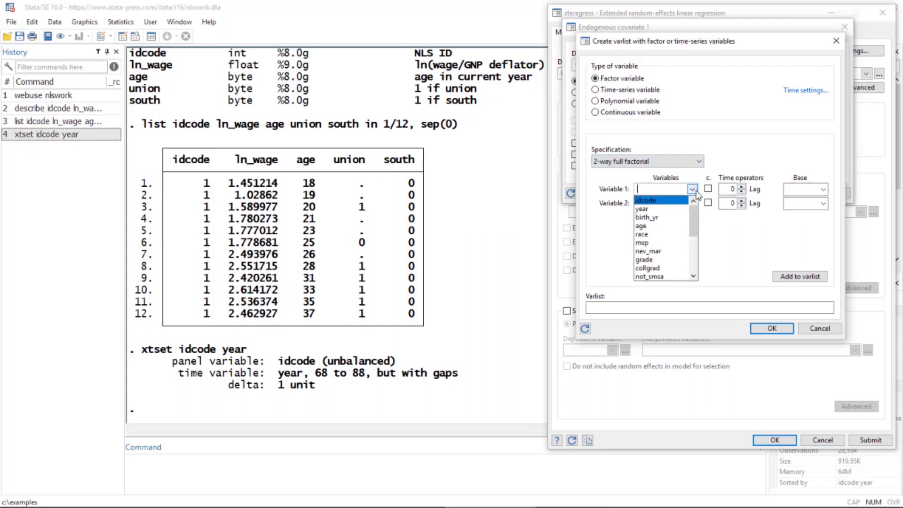
pyautogui.click(681, 230)
pyautogui.click(692, 203)
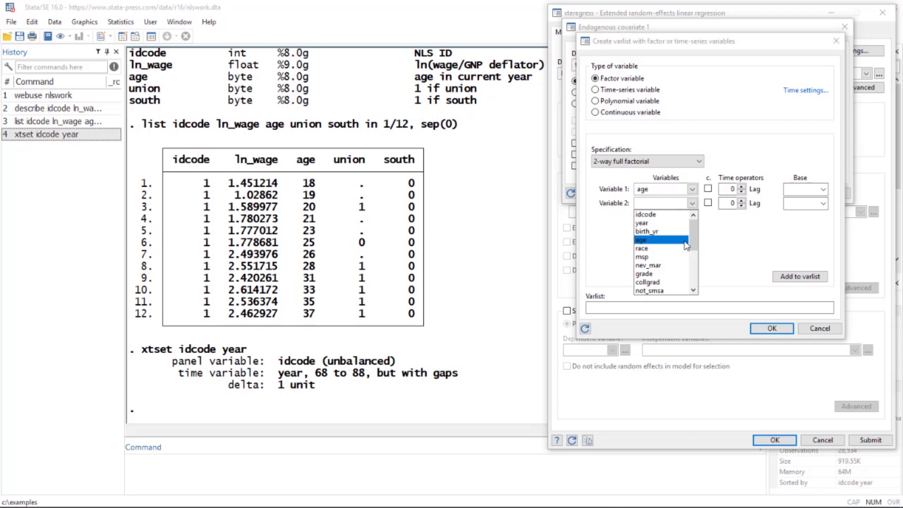
pyautogui.click(686, 241)
pyautogui.click(707, 189)
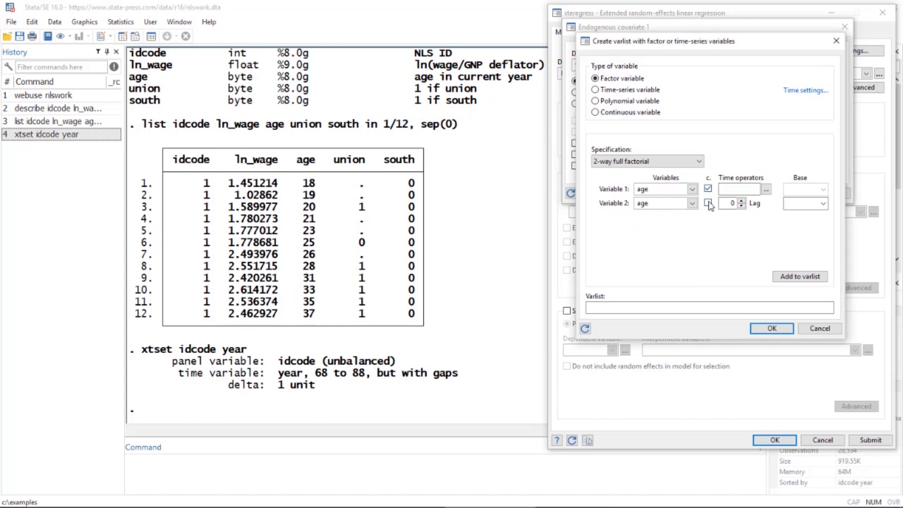
pyautogui.click(708, 203)
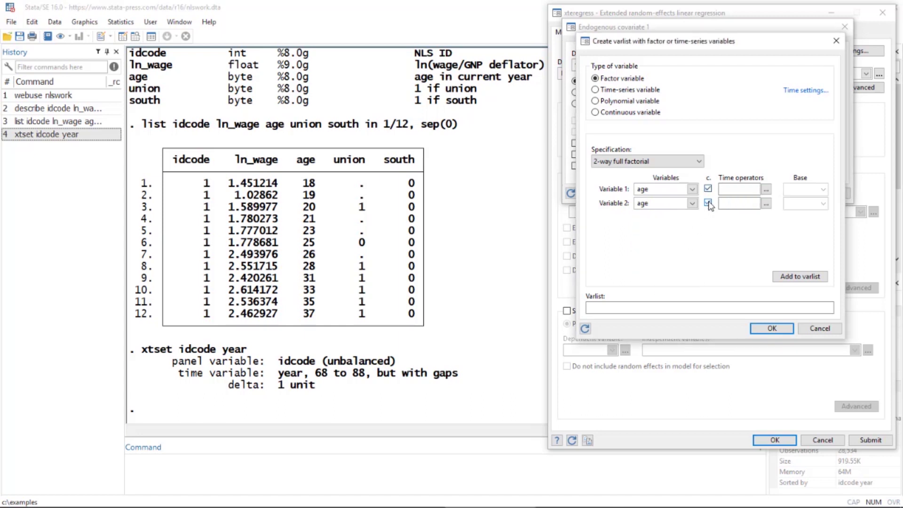
pyautogui.click(799, 277)
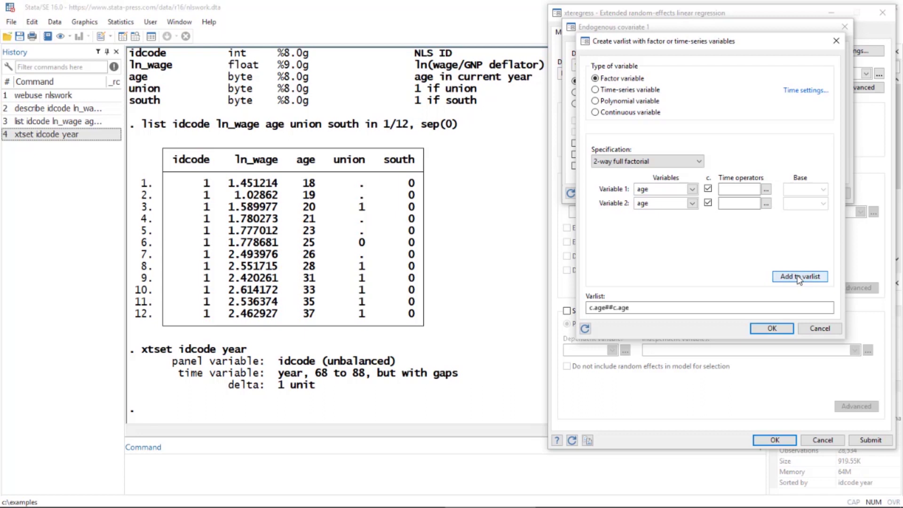
# - Add union as a factor-variable main effect, i.union
pyautogui.click(699, 162)
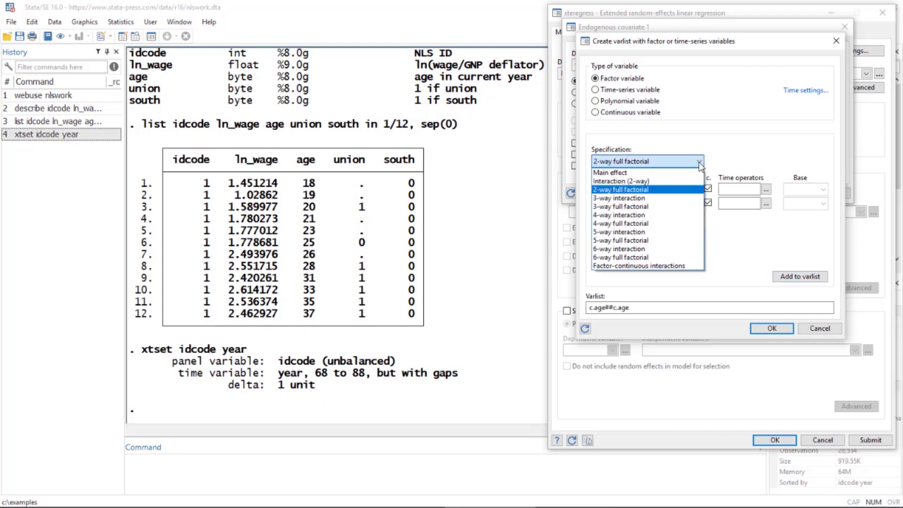
pyautogui.click(689, 173)
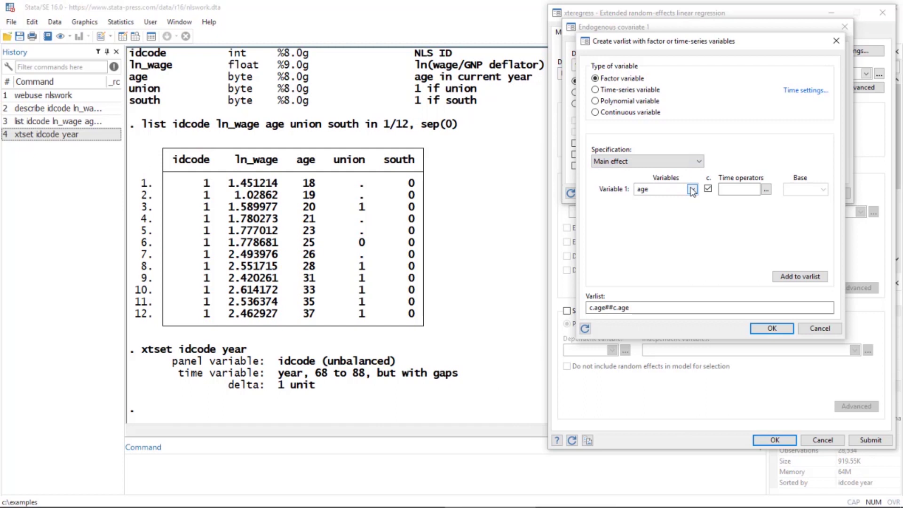
pyautogui.click(693, 189)
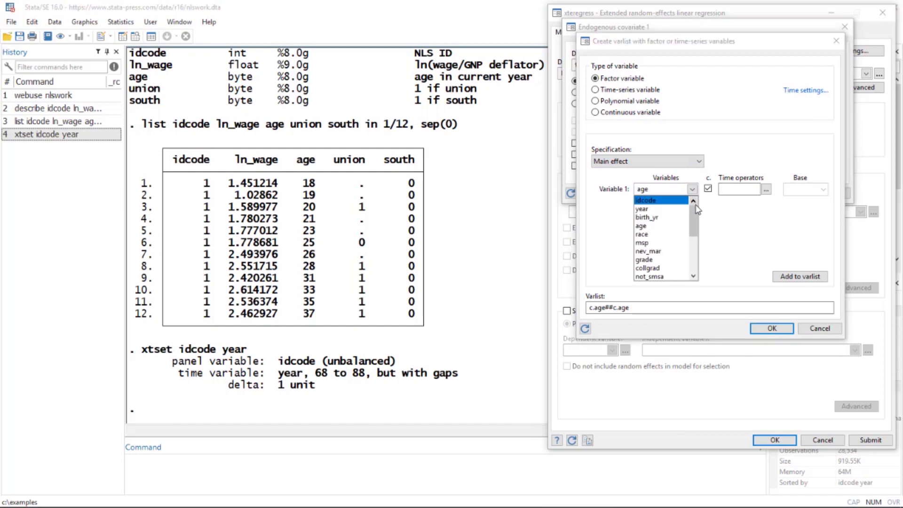
pyautogui.moveTo(694, 222); pyautogui.dragTo(698, 249)
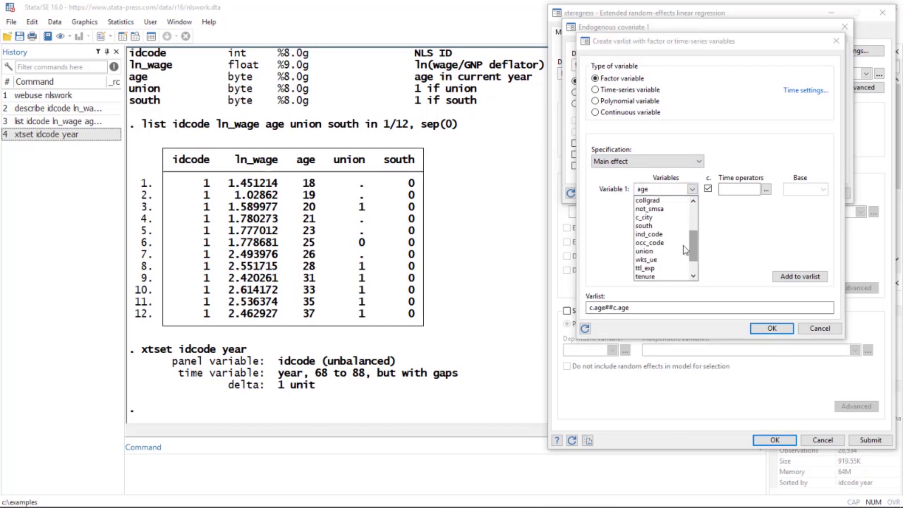
pyautogui.click(649, 252)
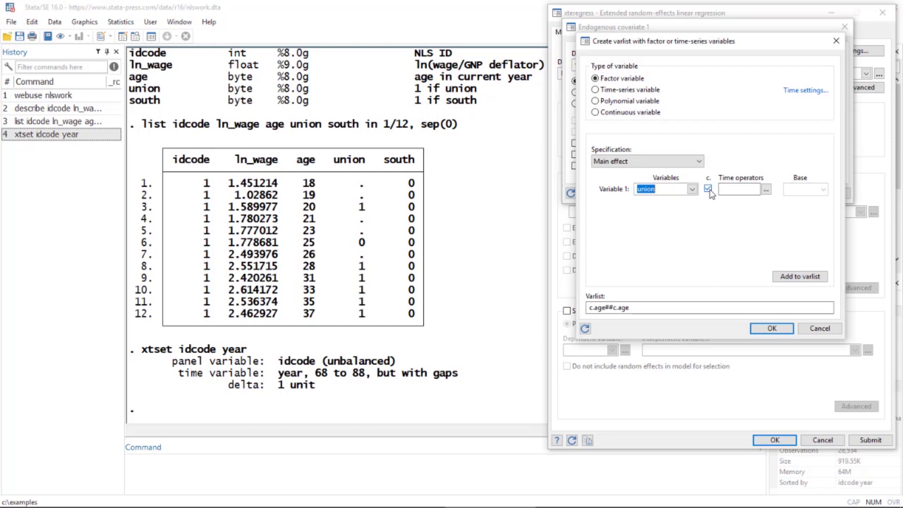
pyautogui.click(707, 188)
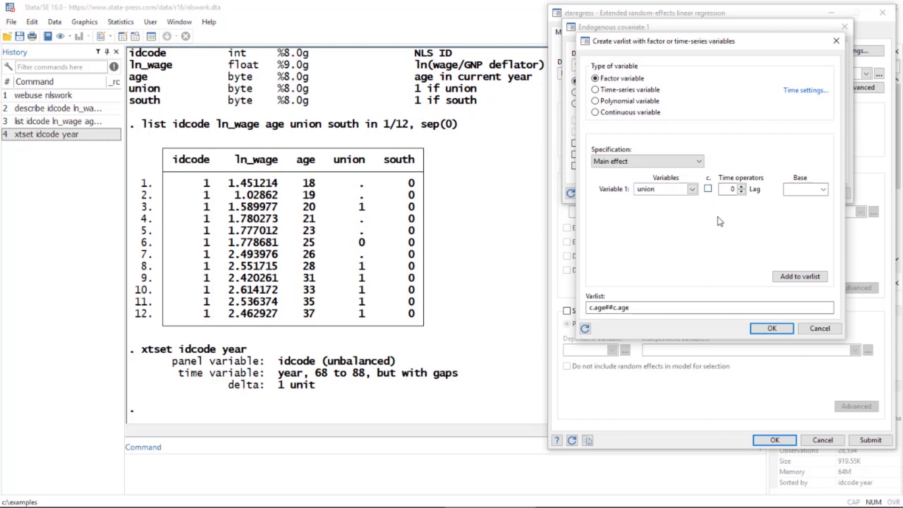
pyautogui.click(803, 278)
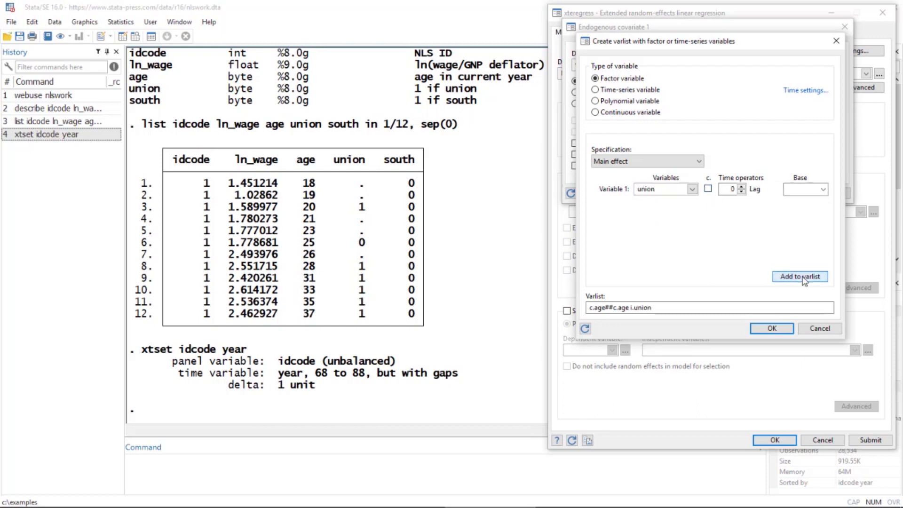
# - Add i.south and accept c.age##c.age i.union i.south as tenure's covariates
pyautogui.click(692, 189)
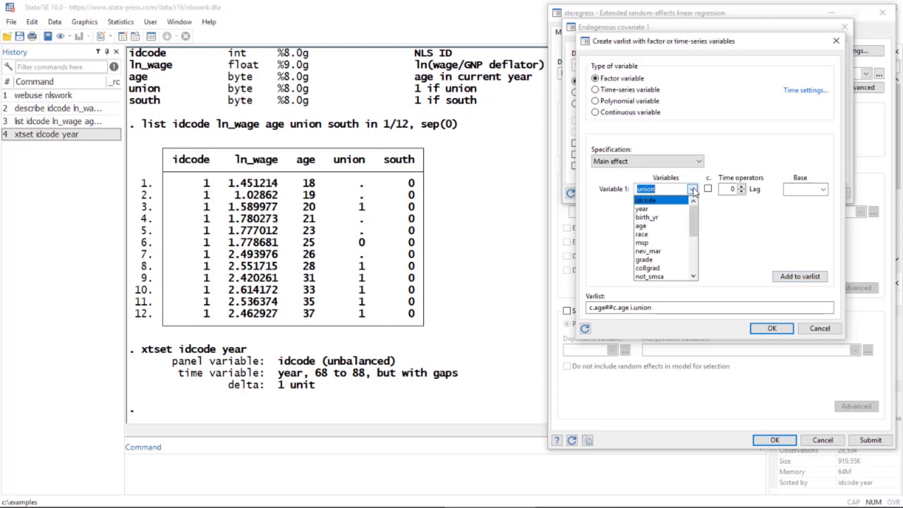
pyautogui.moveTo(694, 220); pyautogui.dragTo(695, 250)
pyautogui.click(645, 226)
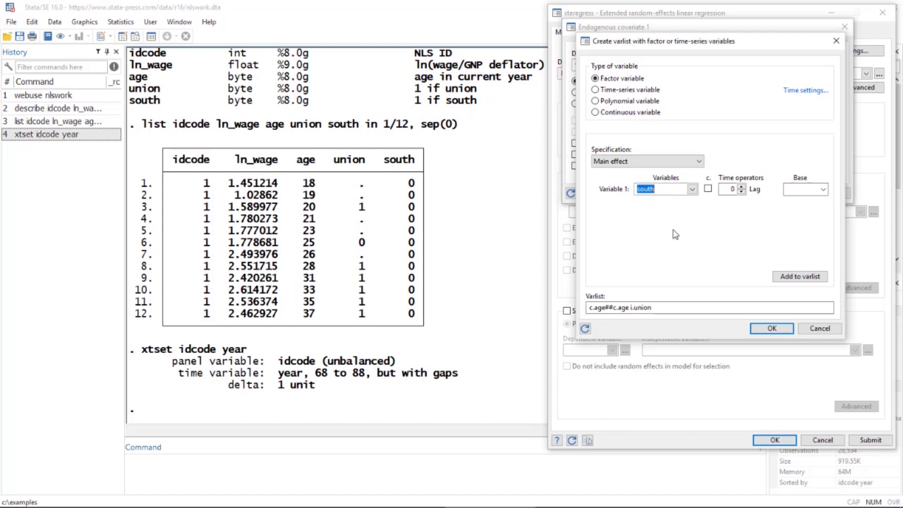
pyautogui.click(788, 280)
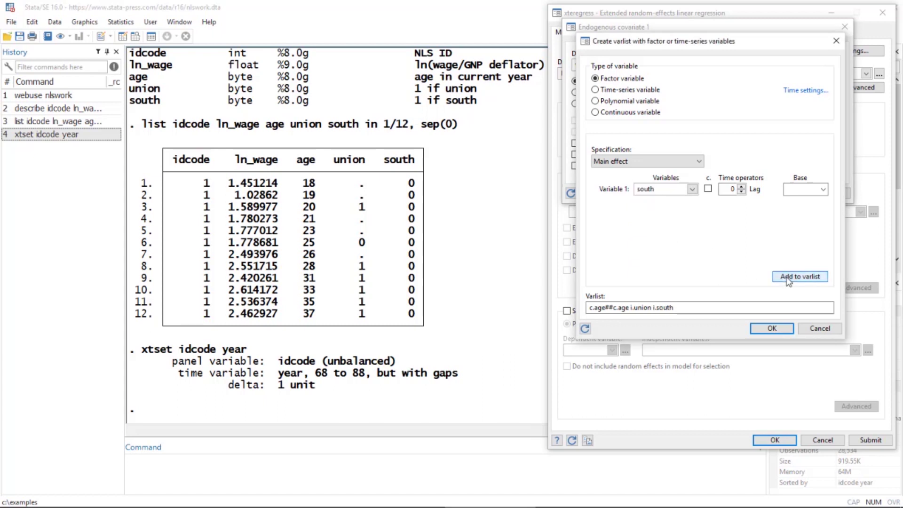
pyautogui.click(771, 328)
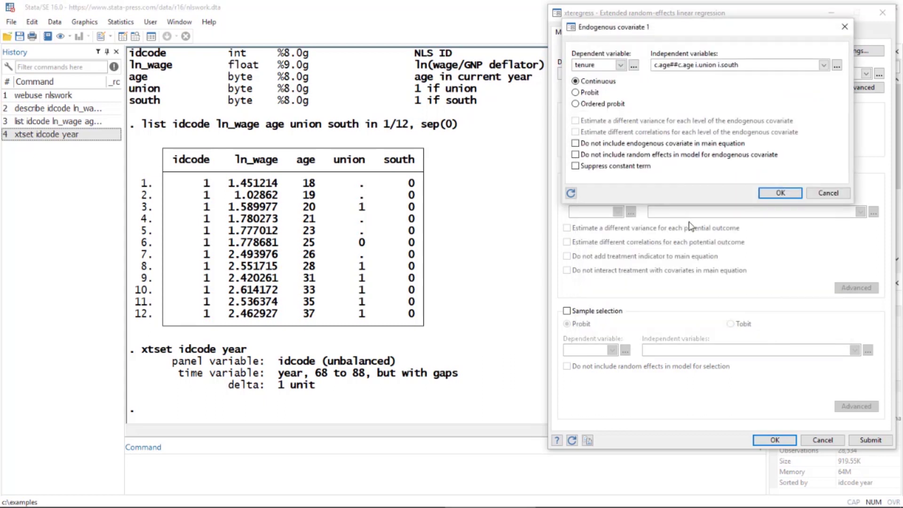
# - Save the tenure equation and run xteregress, converging at log likelihood -53834.179
pyautogui.click(783, 194)
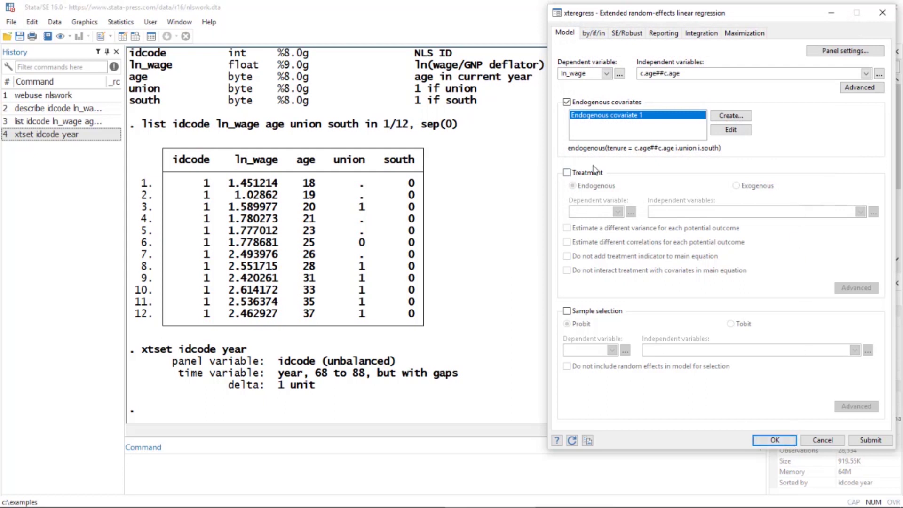
pyautogui.click(775, 439)
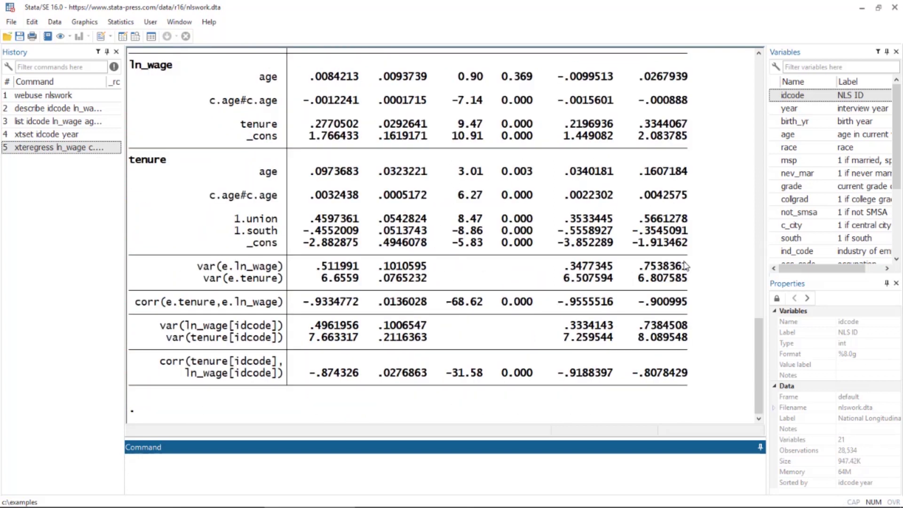
pyautogui.moveTo(757, 366); pyautogui.dragTo(736, 208)
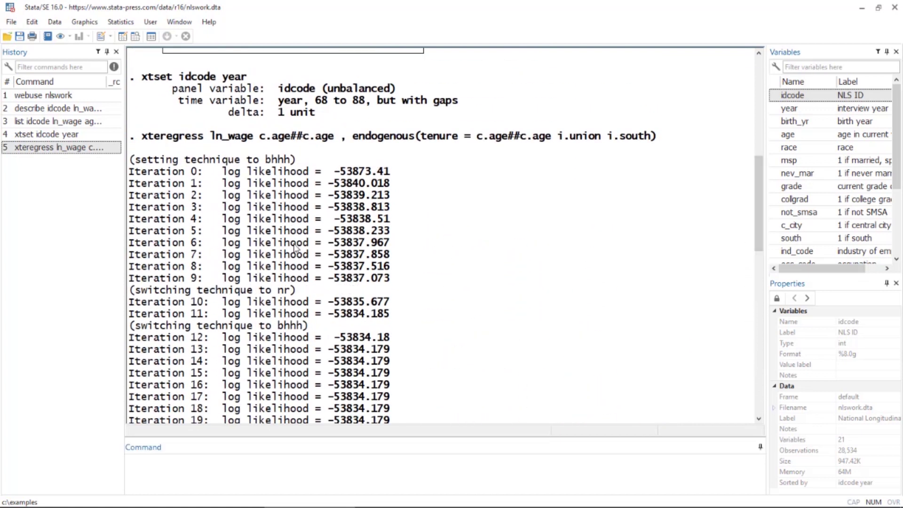
pyautogui.moveTo(135, 140); pyautogui.dragTo(248, 142)
pyautogui.moveTo(259, 140); pyautogui.dragTo(413, 139)
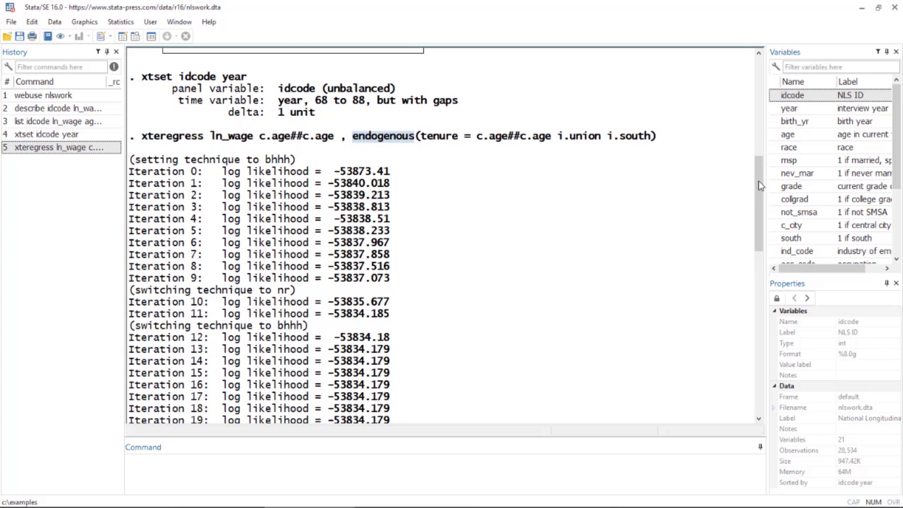
pyautogui.moveTo(758, 180); pyautogui.dragTo(758, 326)
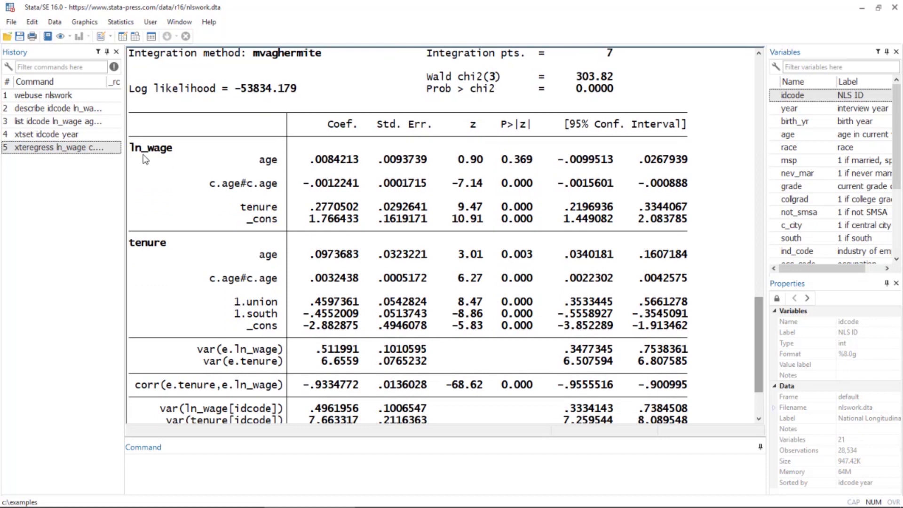
pyautogui.moveTo(310, 161); pyautogui.dragTo(355, 165)
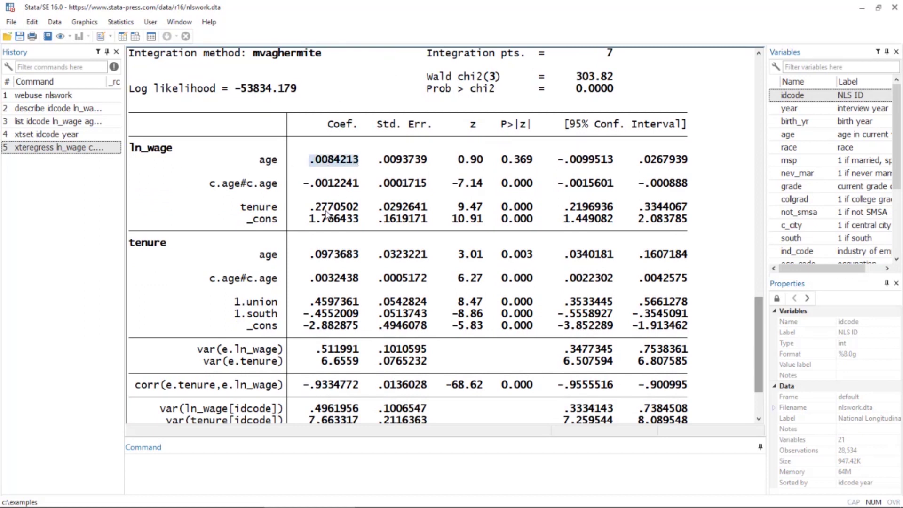
pyautogui.moveTo(304, 184); pyautogui.dragTo(358, 187)
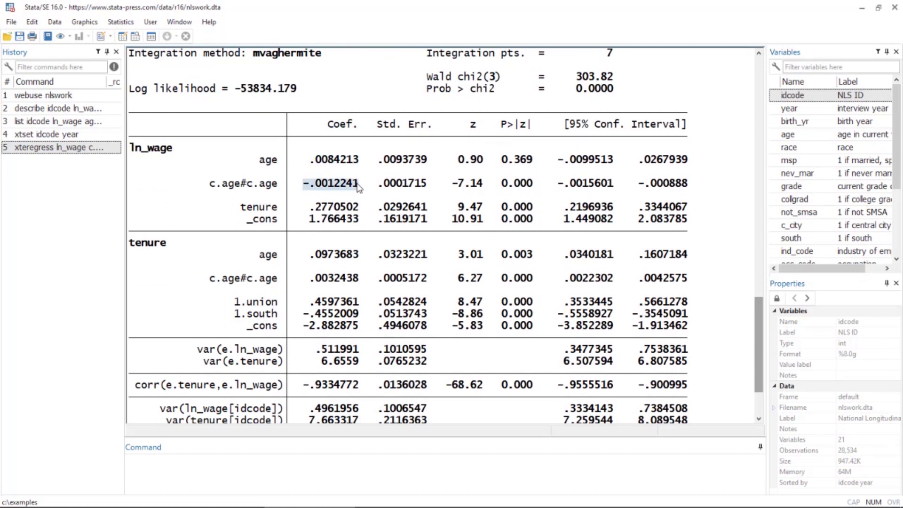
pyautogui.moveTo(310, 207); pyautogui.dragTo(364, 209)
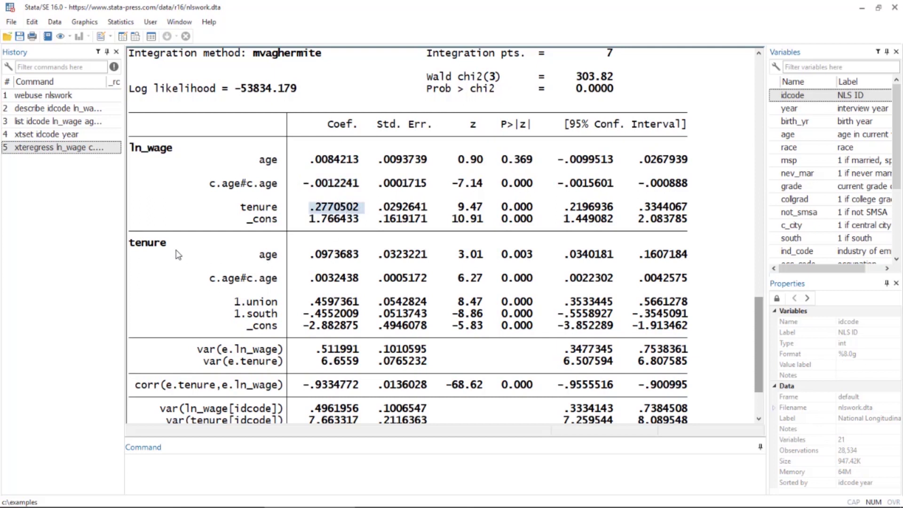
pyautogui.click(312, 255)
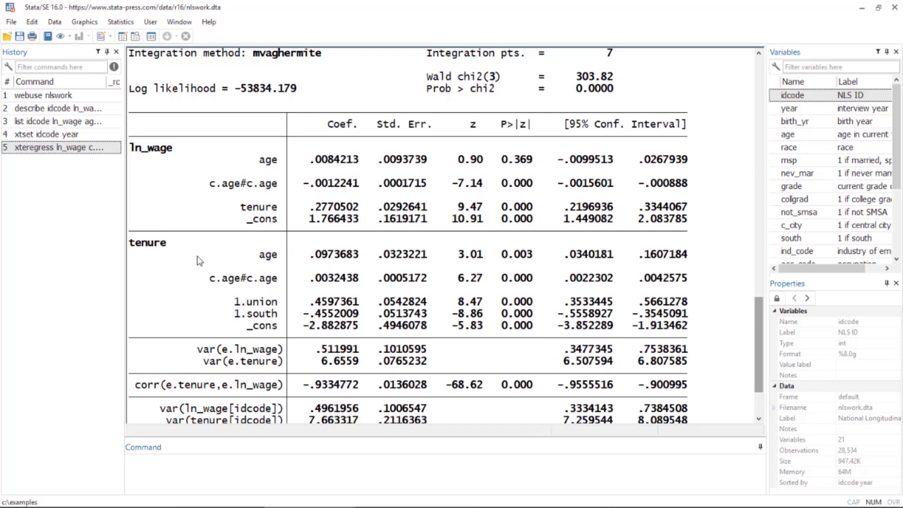
pyautogui.moveTo(133, 246); pyautogui.dragTo(165, 248)
pyautogui.moveTo(757, 315); pyautogui.dragTo(758, 348)
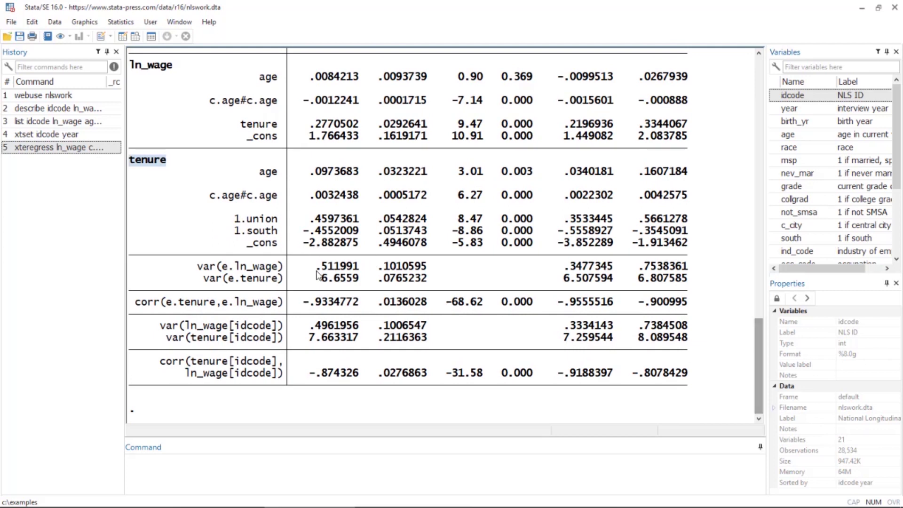
pyautogui.moveTo(314, 266); pyautogui.dragTo(357, 279)
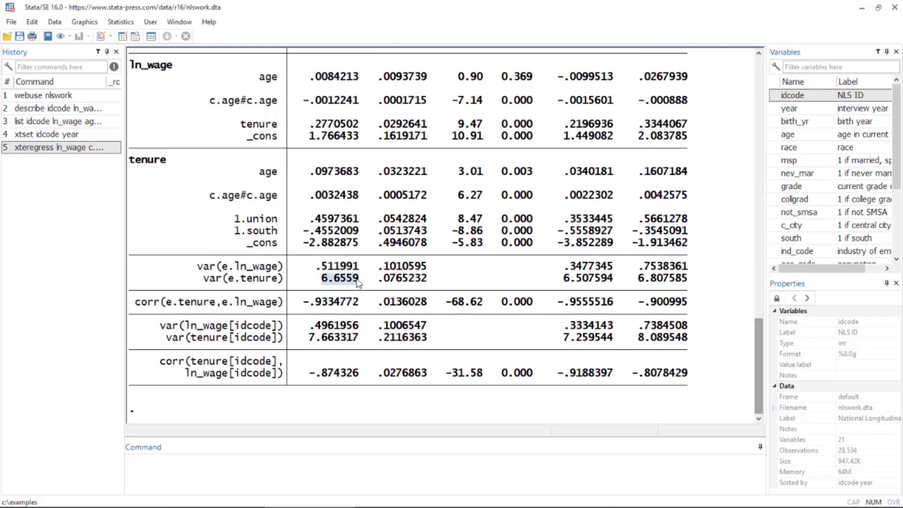
pyautogui.moveTo(304, 302); pyautogui.dragTo(359, 306)
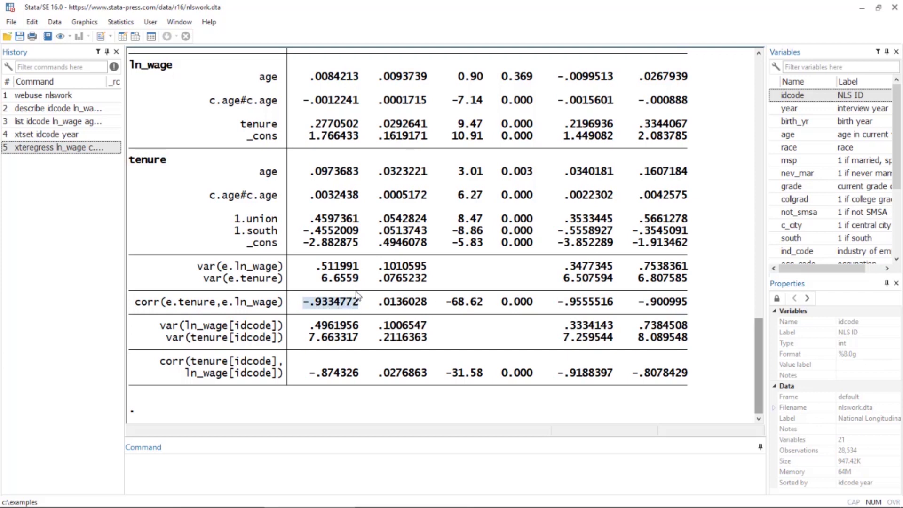
pyautogui.moveTo(309, 325); pyautogui.dragTo(365, 329)
pyautogui.moveTo(306, 337); pyautogui.dragTo(357, 340)
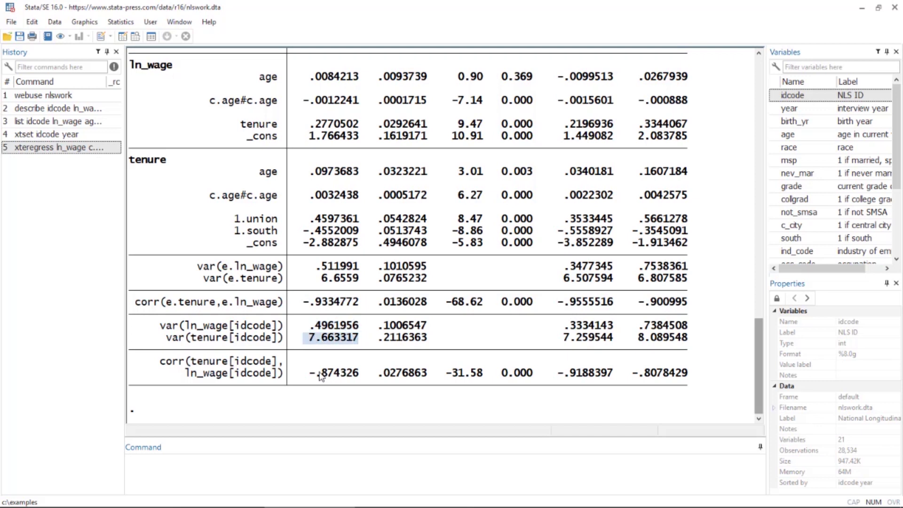
pyautogui.moveTo(310, 373); pyautogui.dragTo(362, 378)
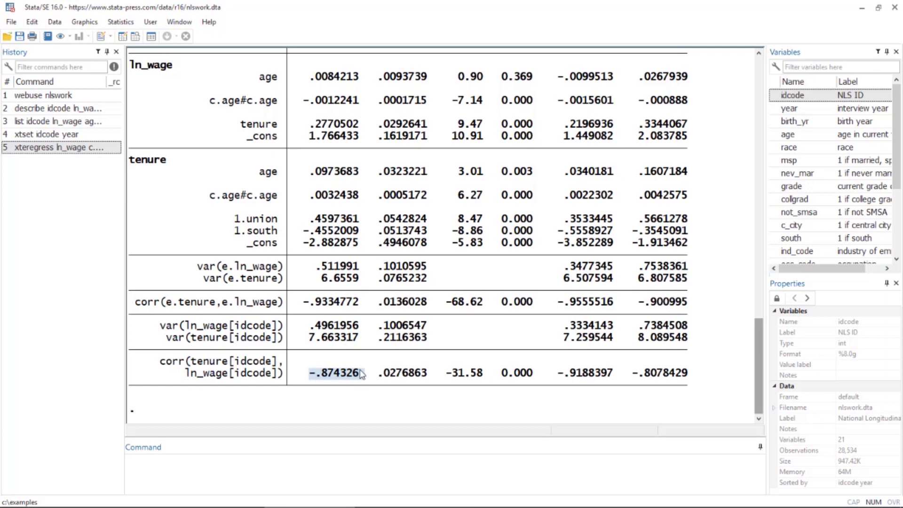